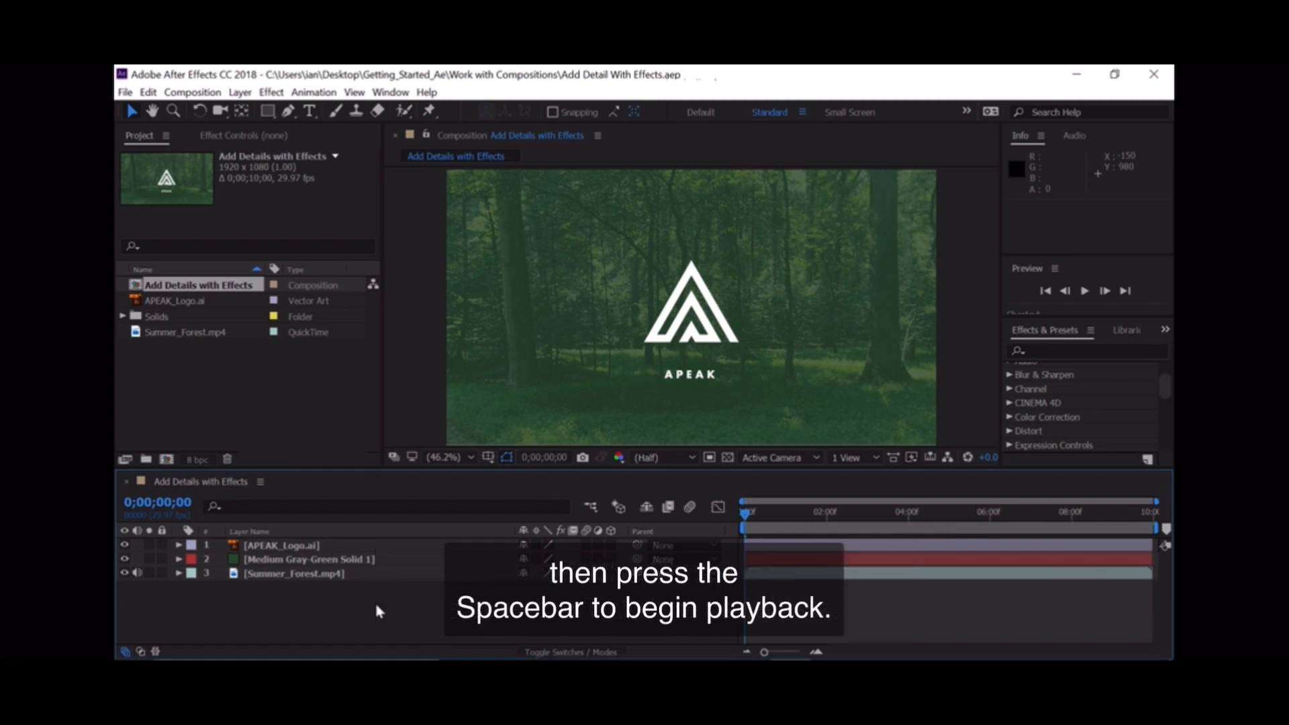
Step: Preview the composition's playback, stop it, and return the time indicator to the start of the timeline
key("space")
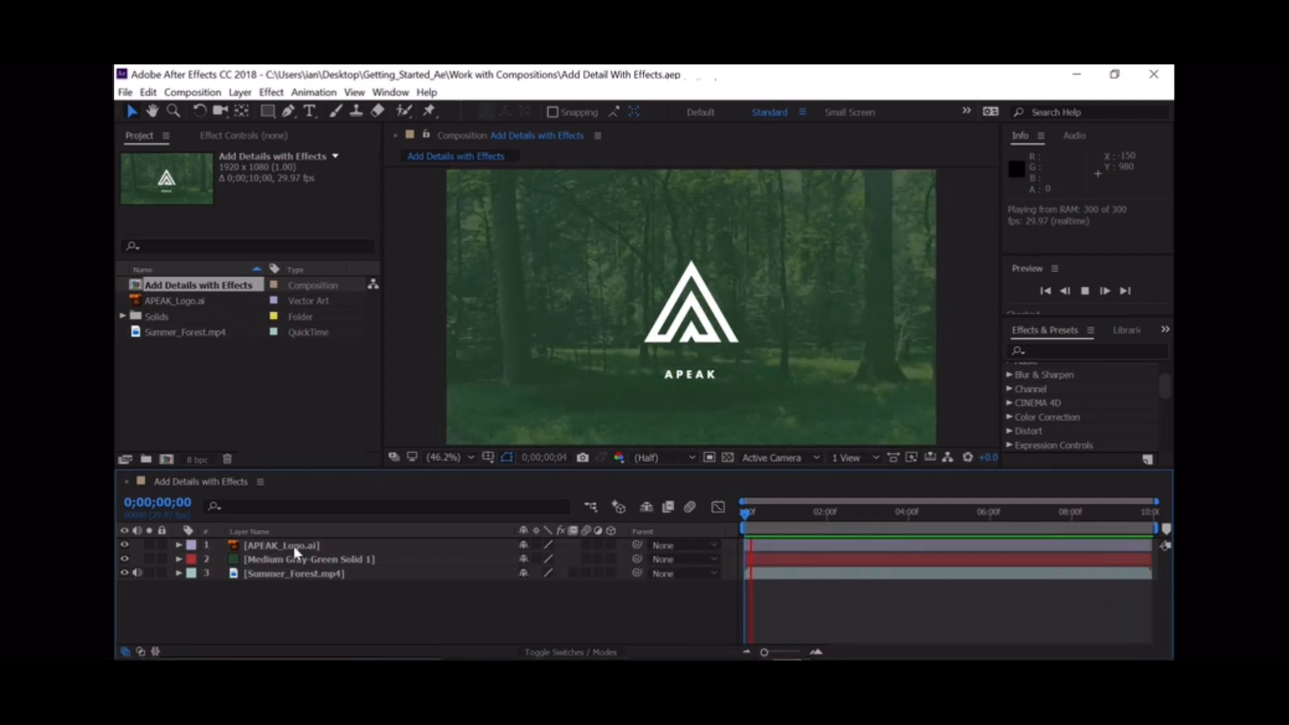
key("space")
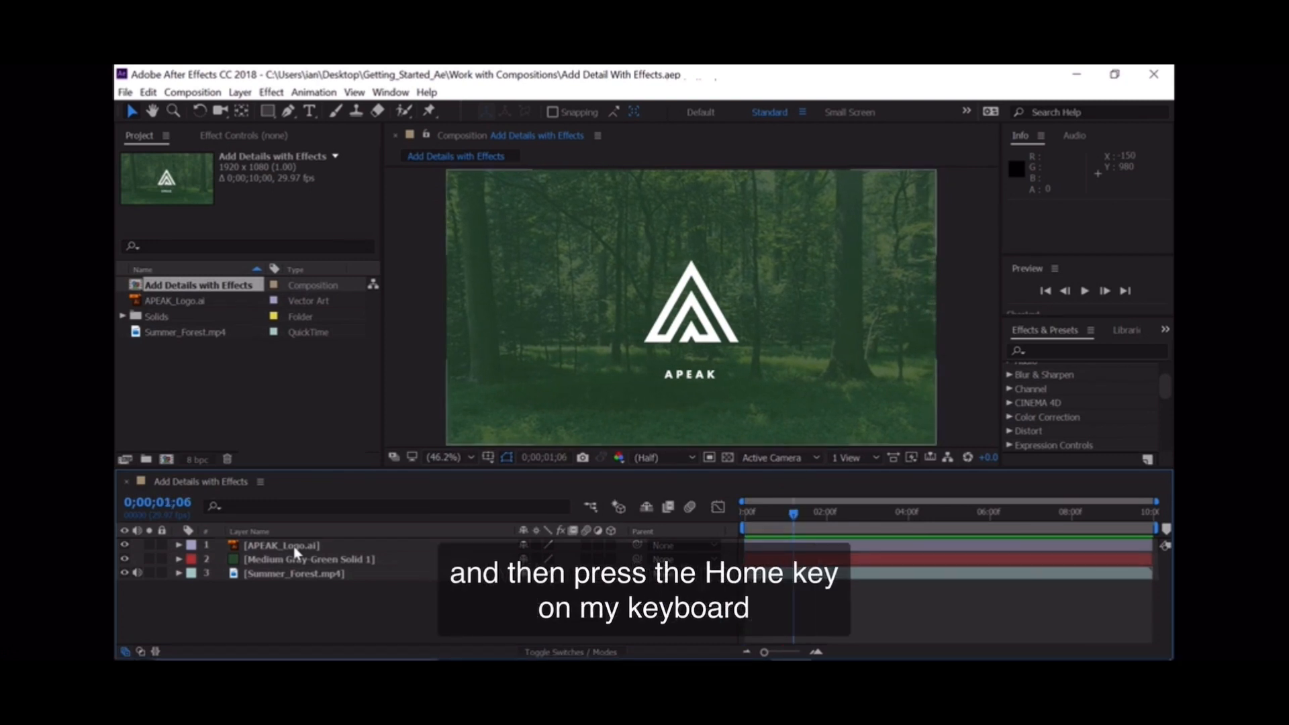
key("Home")
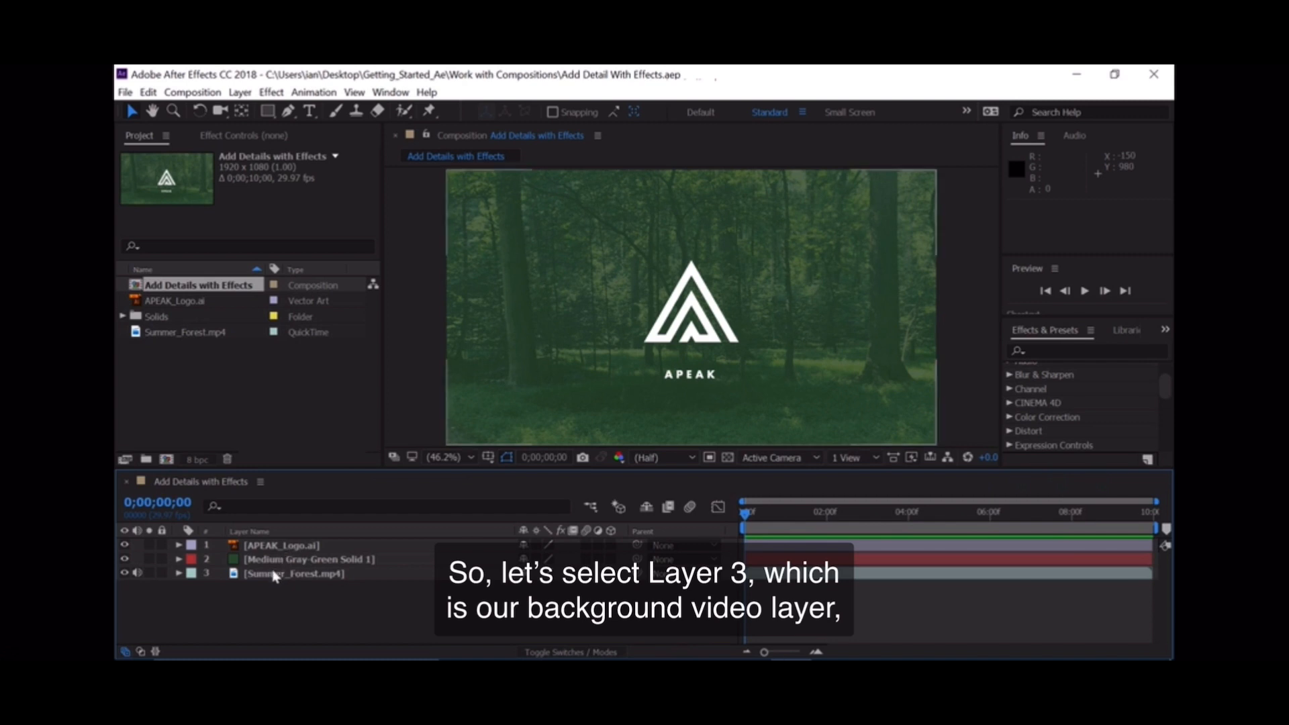
Step: Apply the Fast Box Blur effect to the Summer_Forest.mp4 background layer
left_click(274, 574)
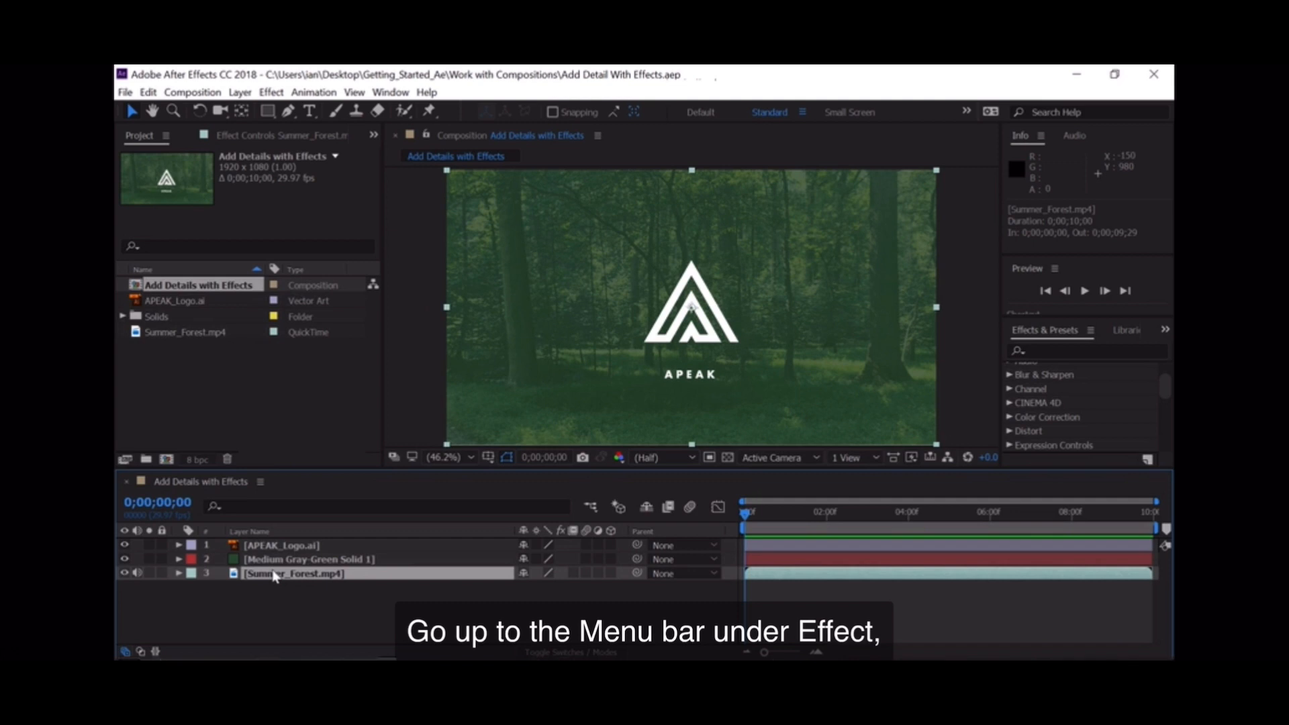
left_click(272, 94)
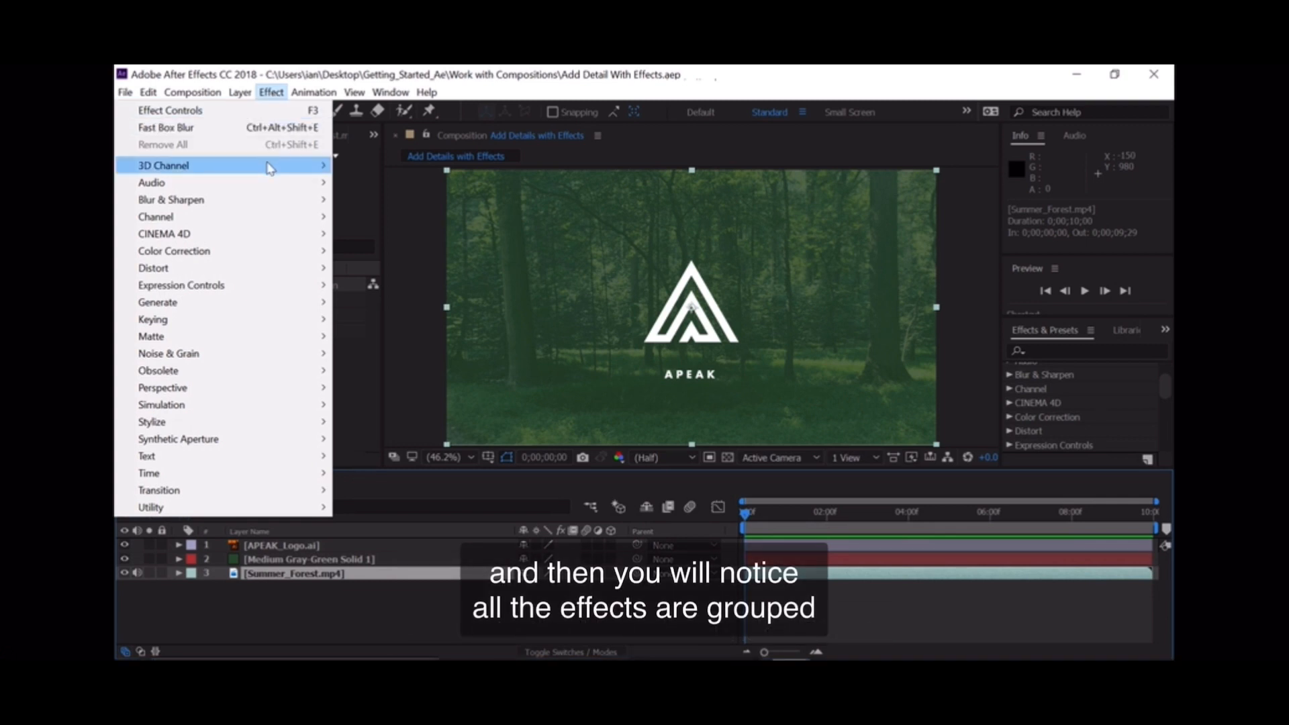
mouse_move(269, 168)
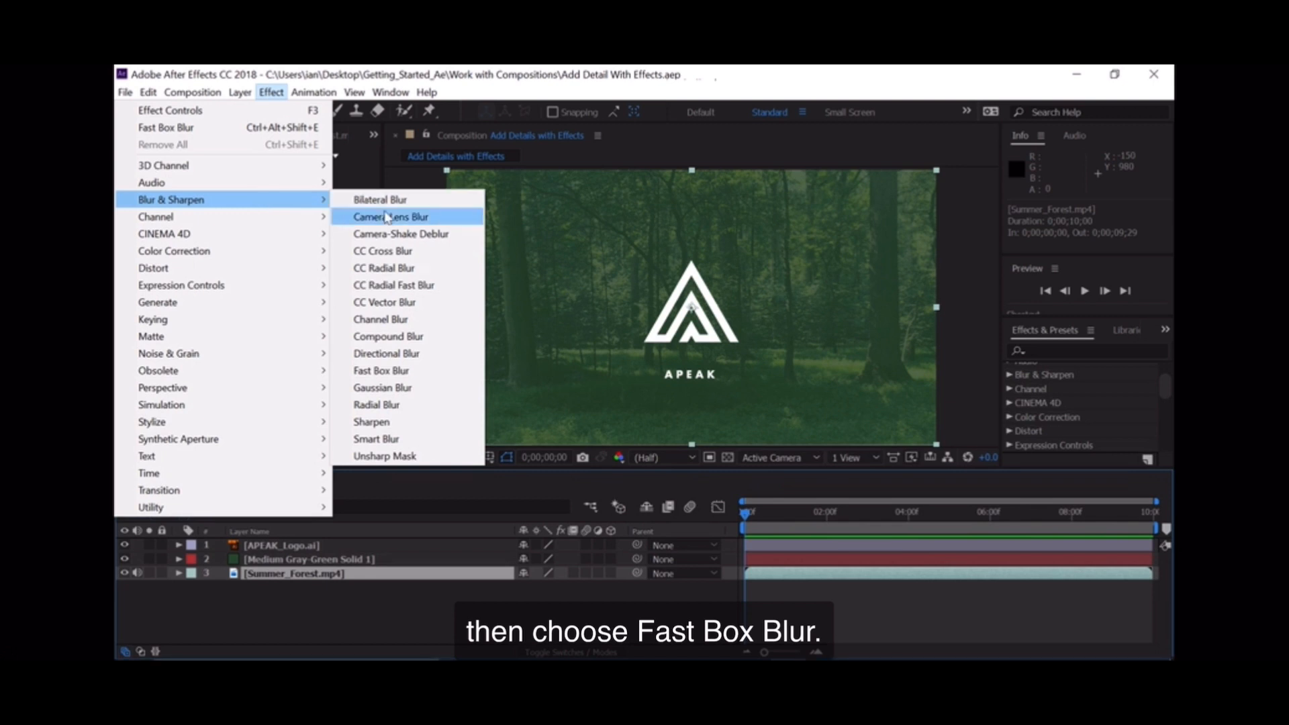
left_click(397, 374)
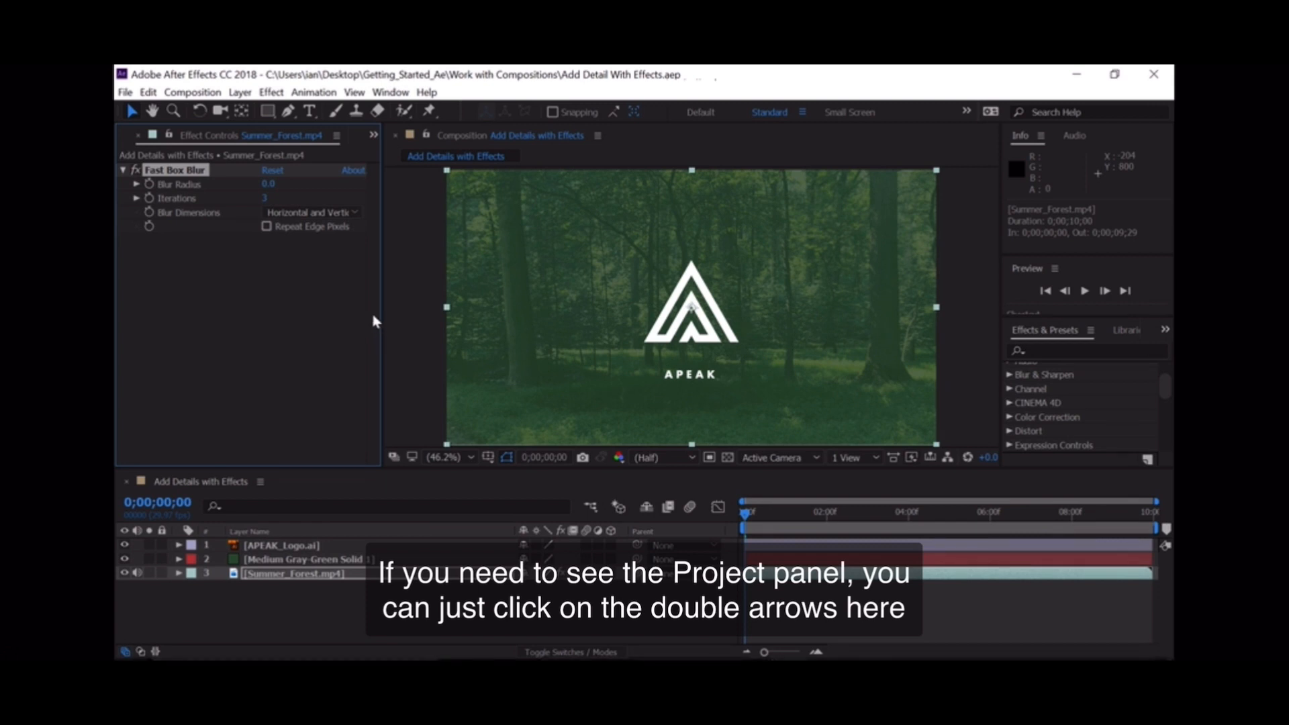
Step: Bring the Project panel into view and switch back to the Effect Controls for Summer_Forest.mp4
left_click(373, 136)
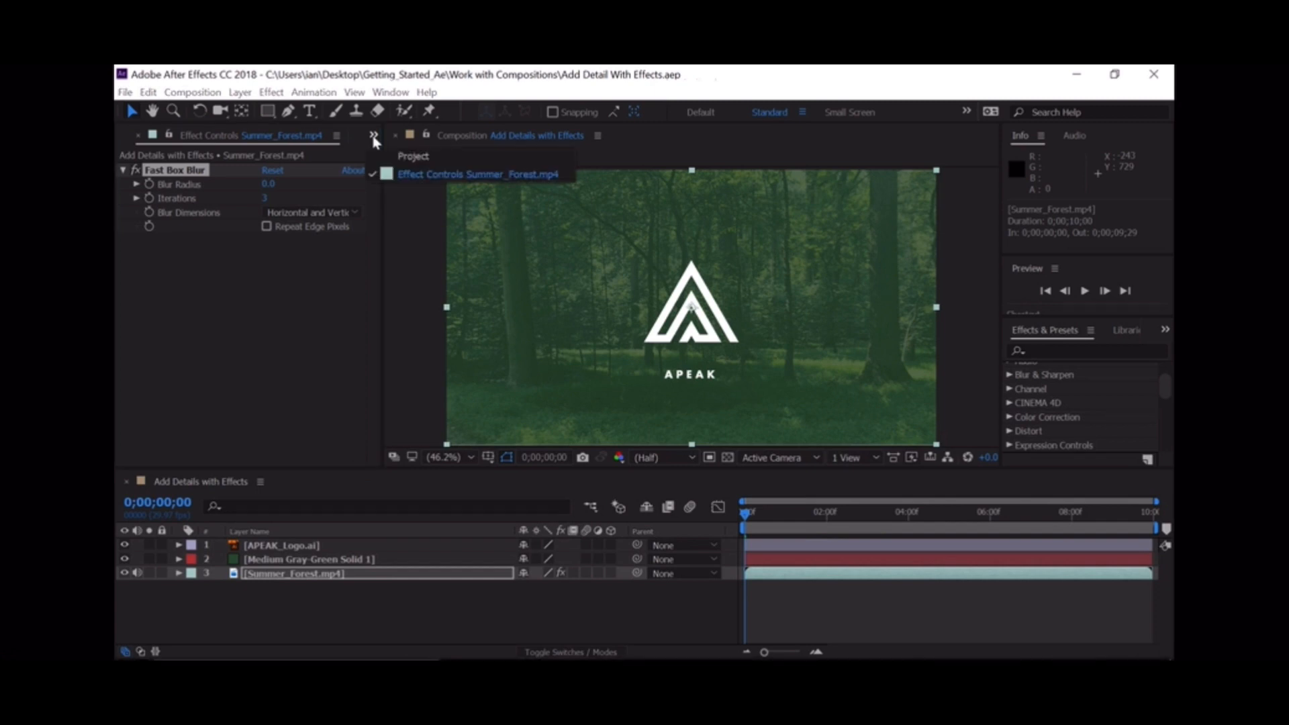
left_click(401, 158)
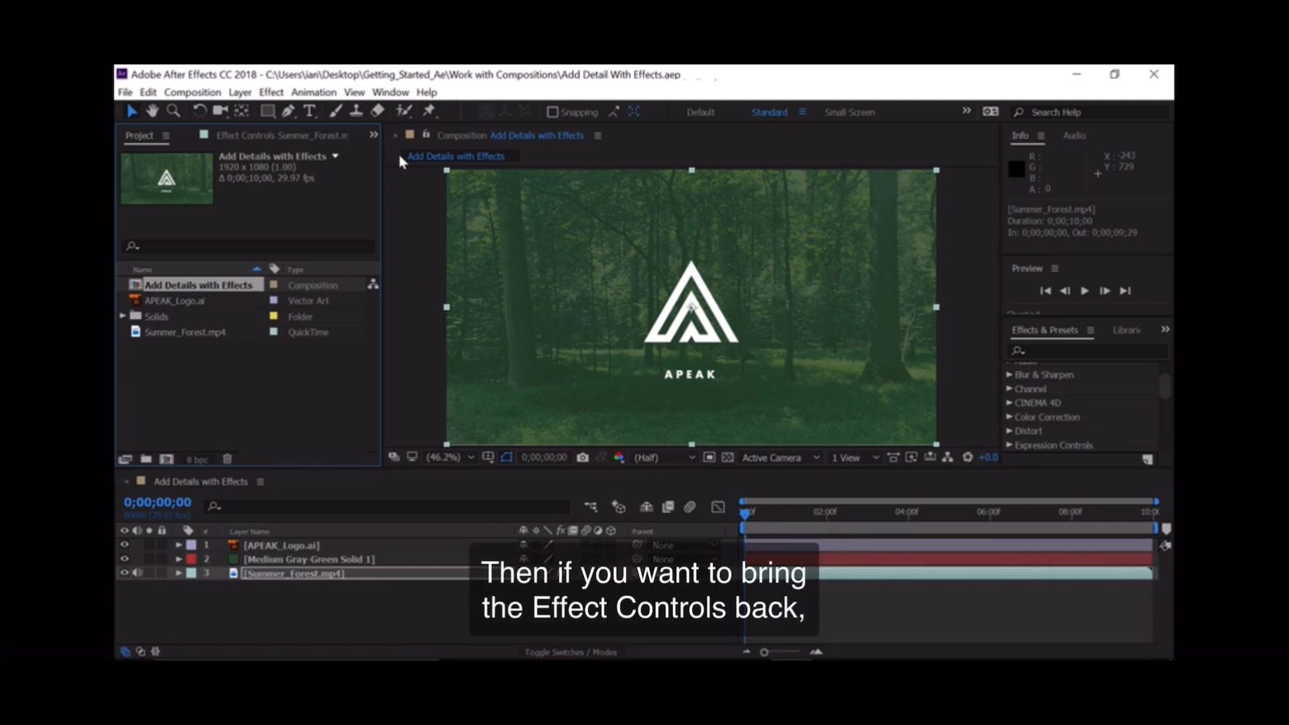
left_click(243, 137)
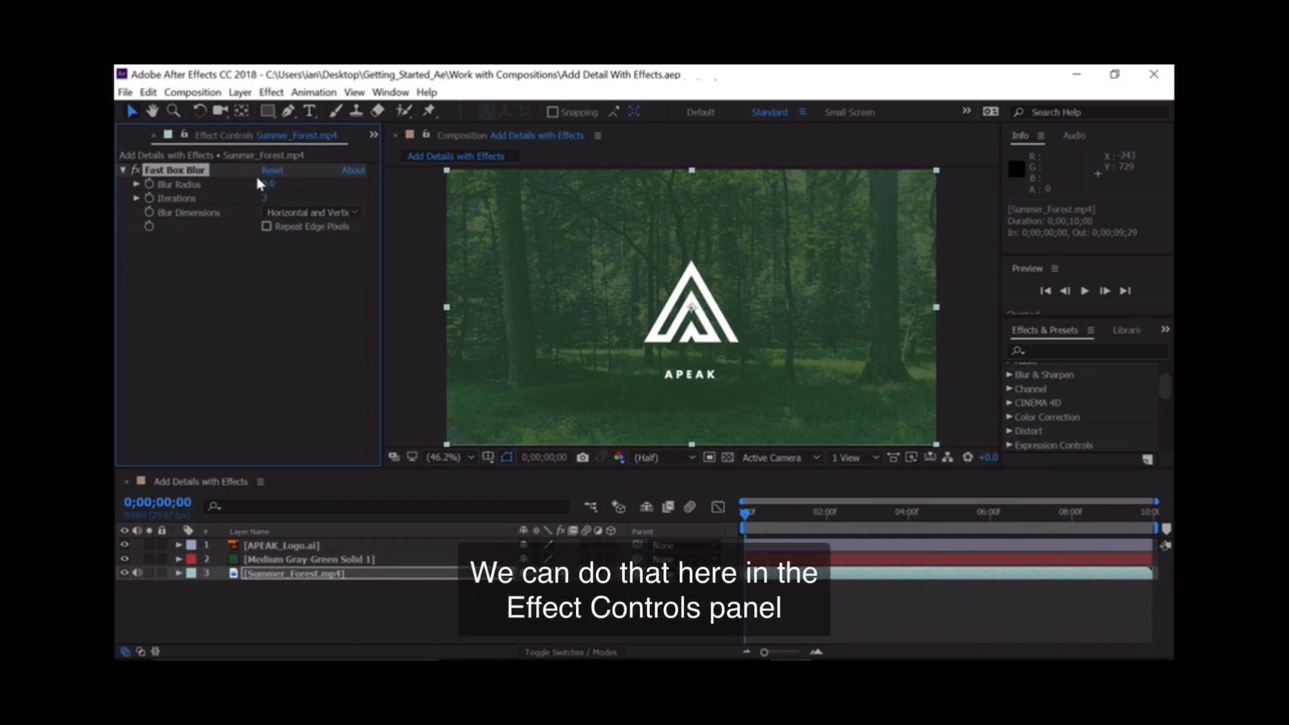
Step: Animate the Fast Box Blur's Blur Radius with a keyframe at 0;00;00;00 and a value of 50 at 0;00;02;00
left_click(148, 185)
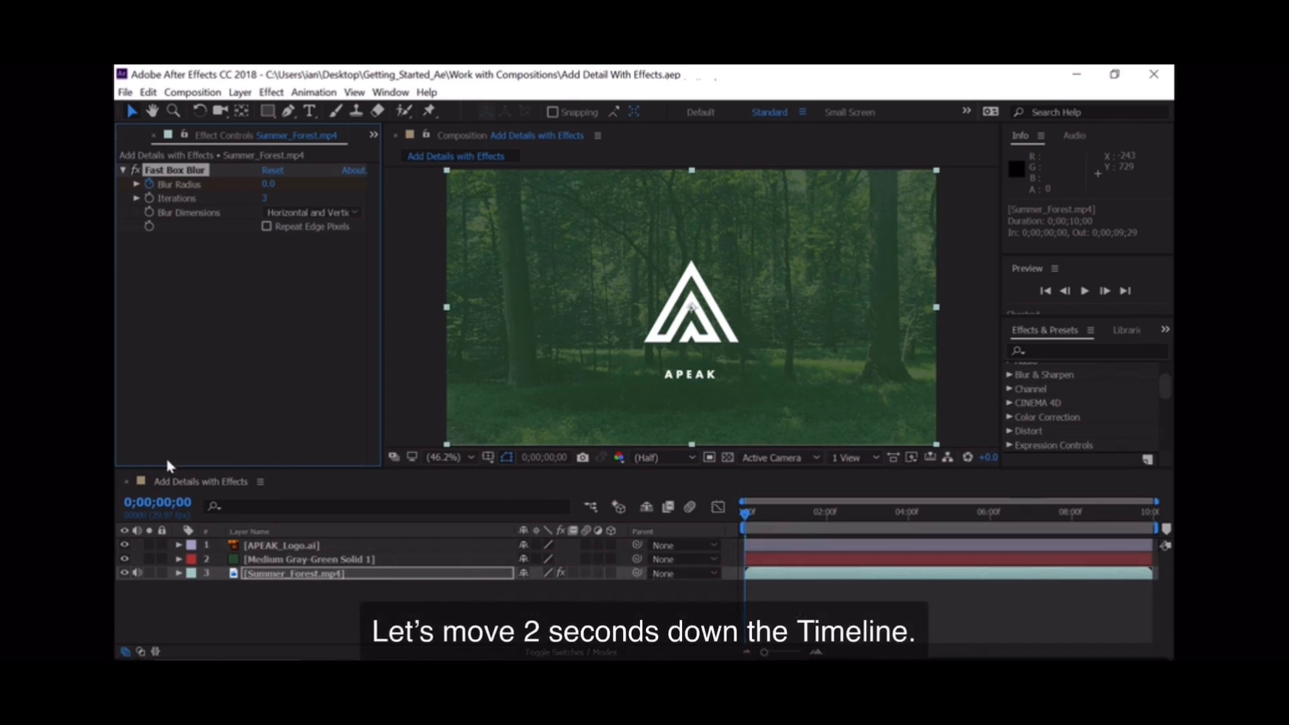
left_click(164, 504)
left_click(165, 504)
type("200")
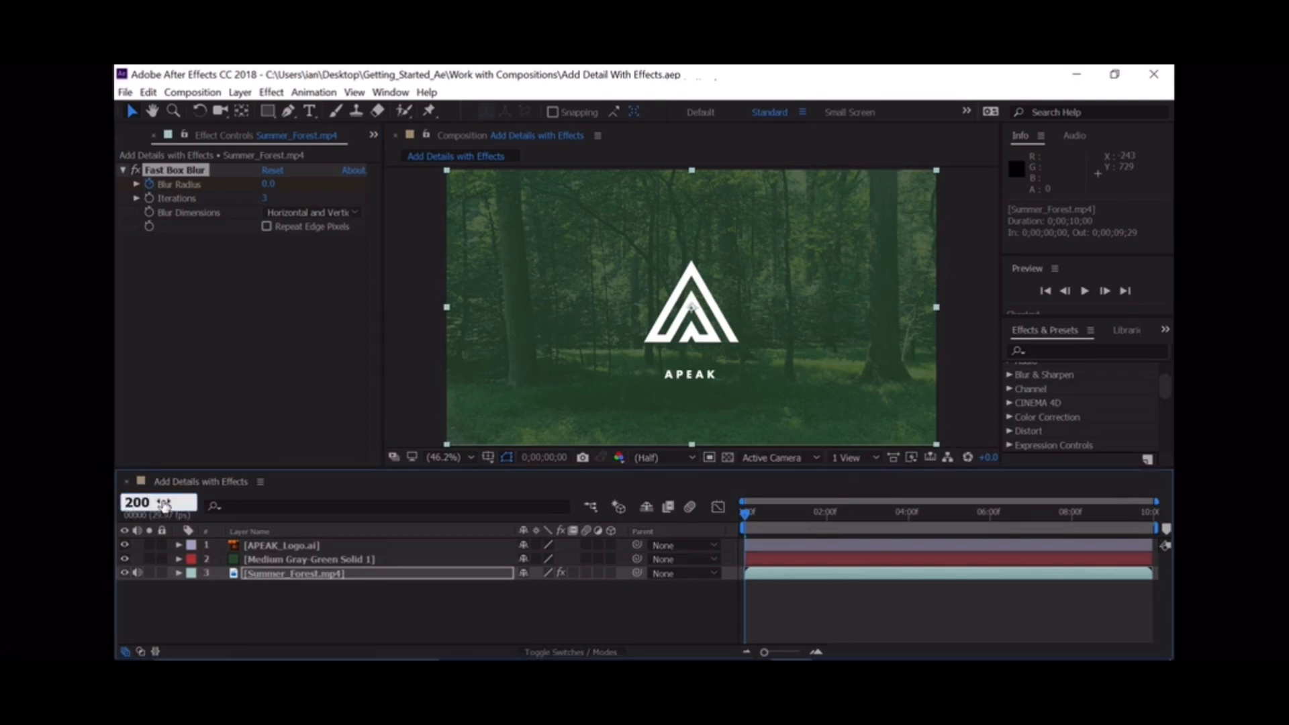
key("Return")
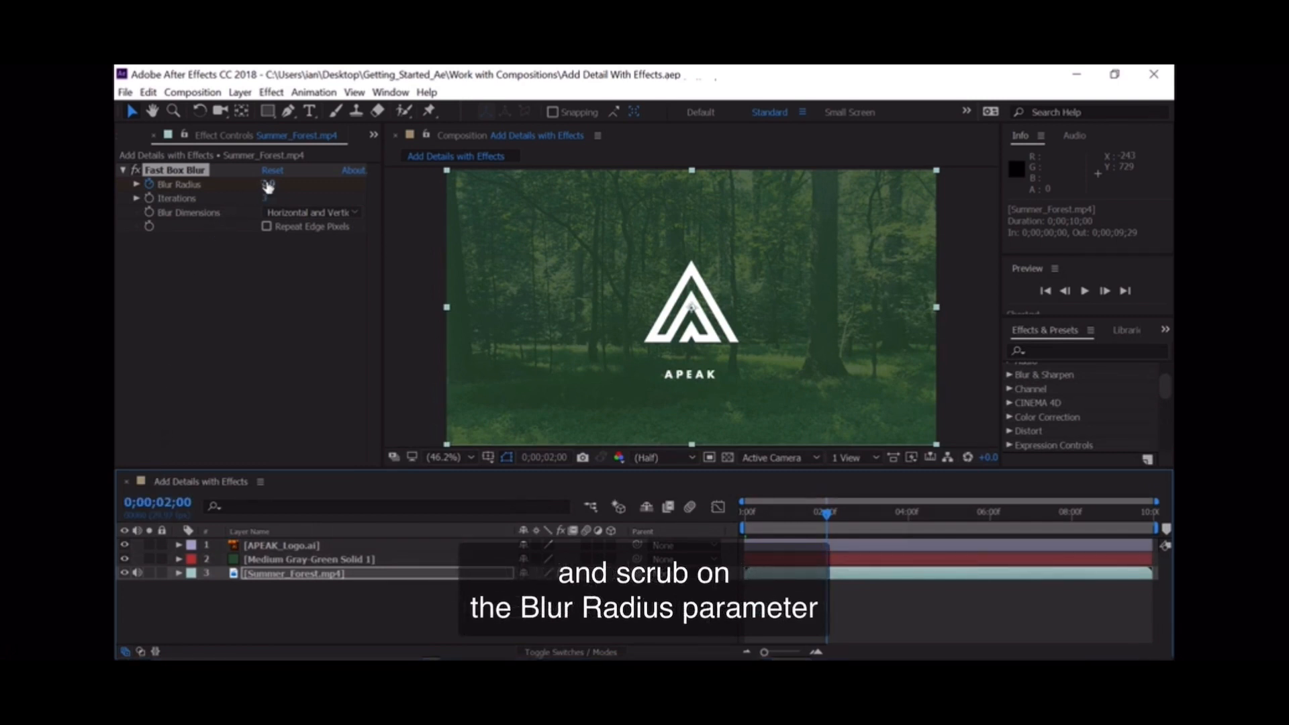
left_click_drag(268, 188, 316, 188)
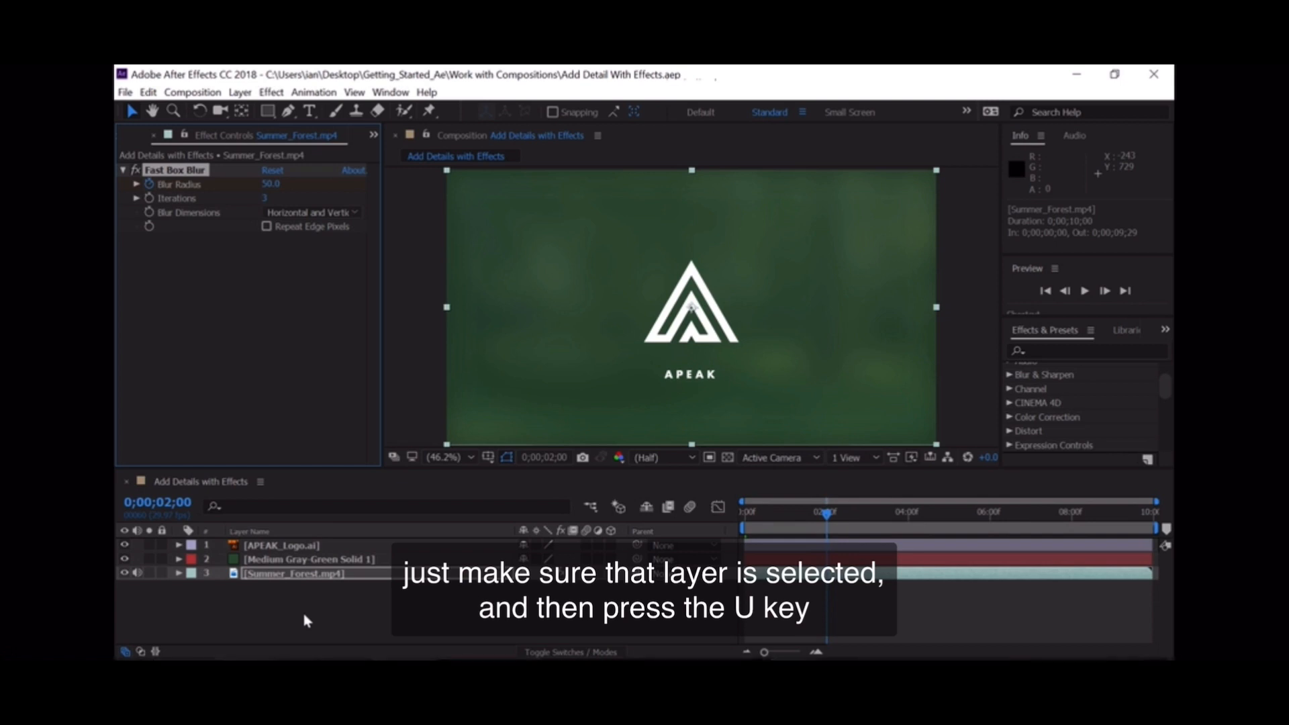
Step: Reveal the Summer_Forest.mp4 layer's keyframes in the timeline and scrub the time indicator back to about 0;00;01;01
left_click(290, 576)
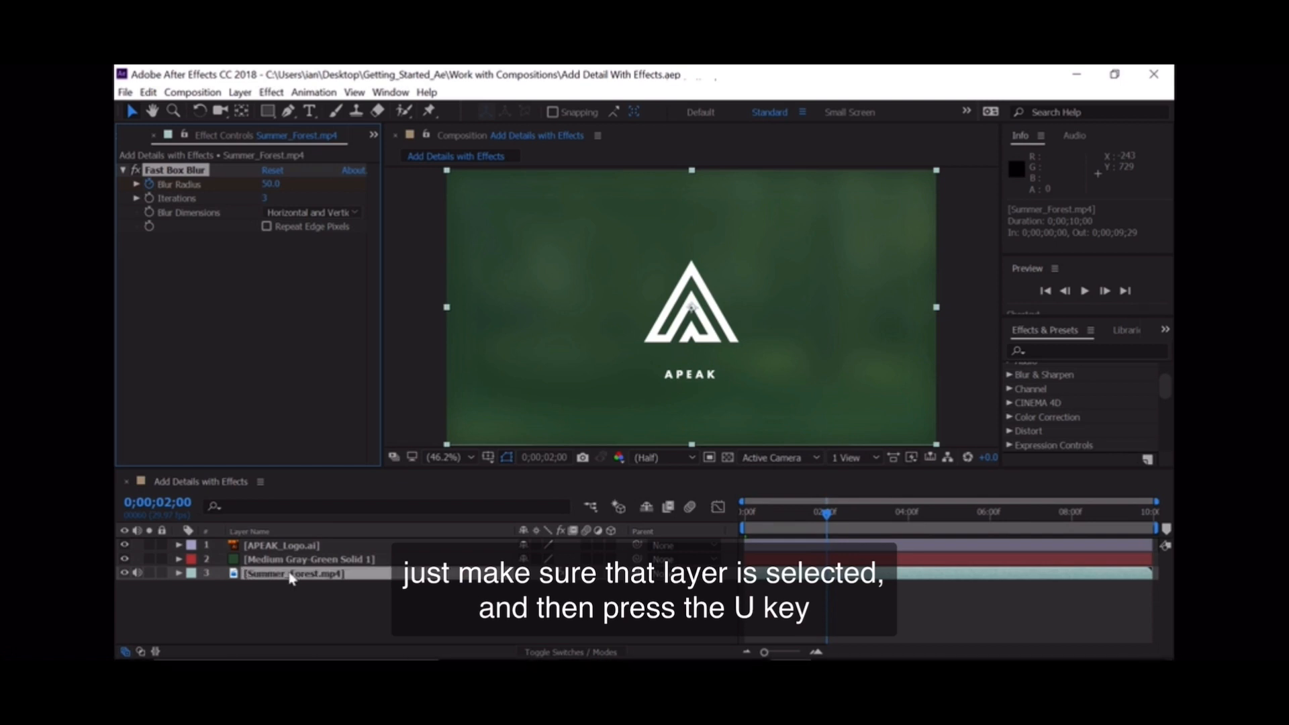
key("u")
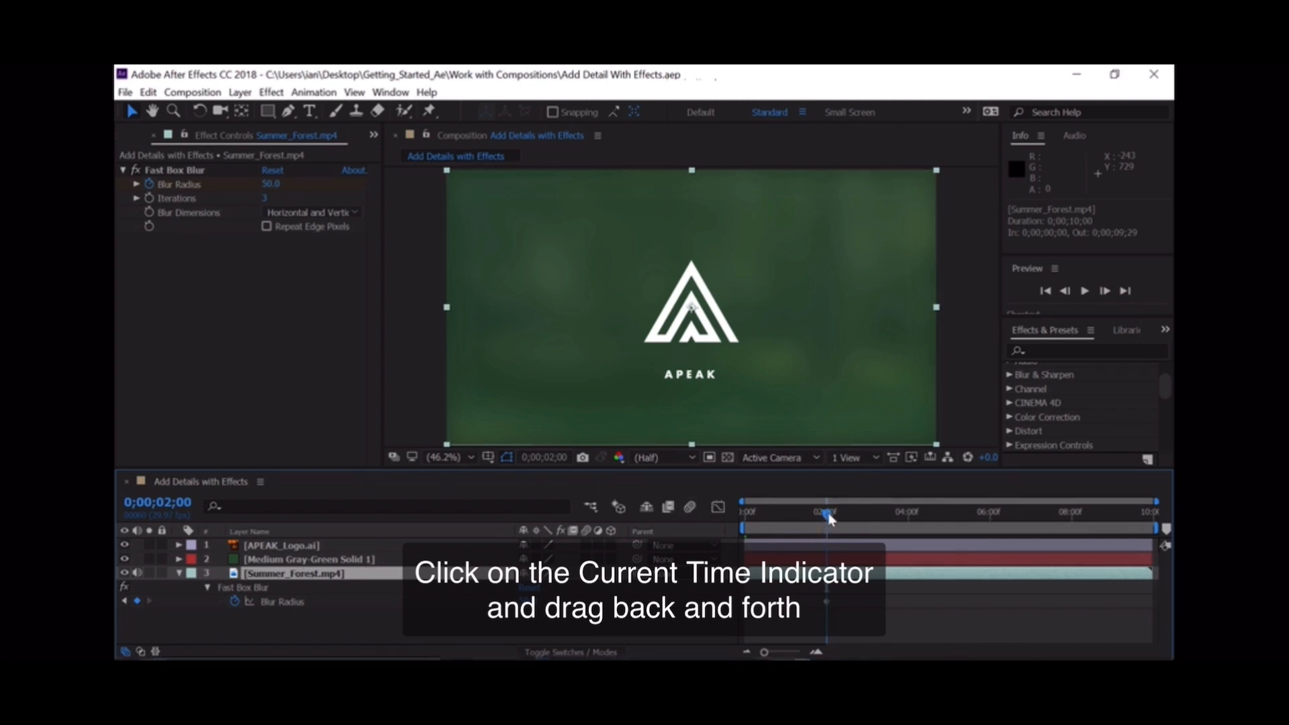
left_click_drag(825, 516, 787, 525)
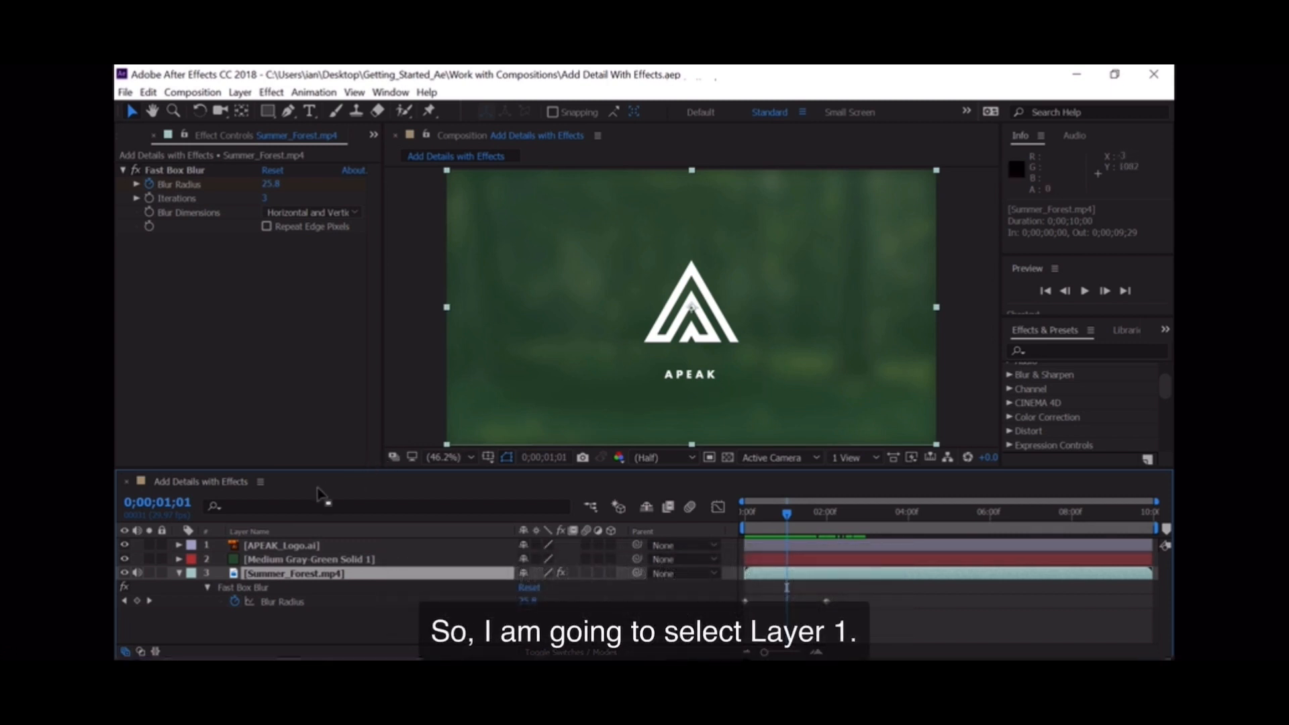
Step: Find the CC Tiler effect by searching for "tiler" and apply it to the APEAK_Logo.ai layer
left_click(267, 547)
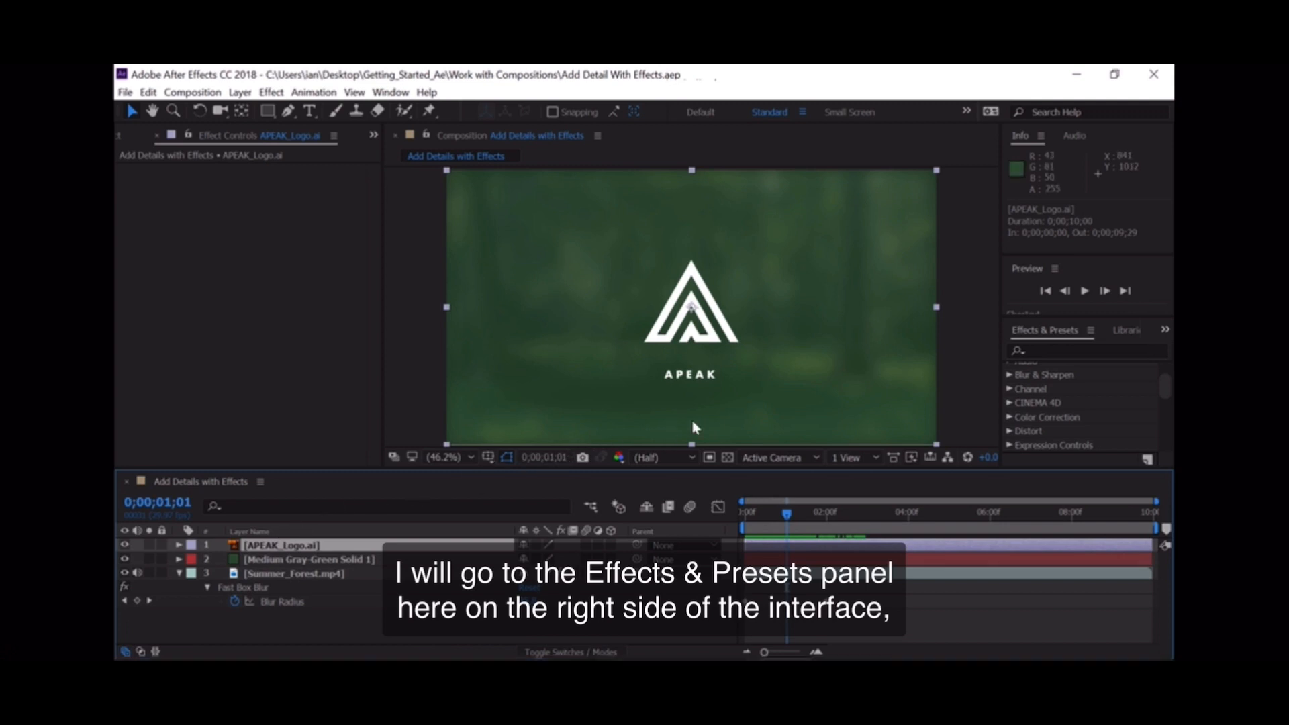
left_click(1057, 352)
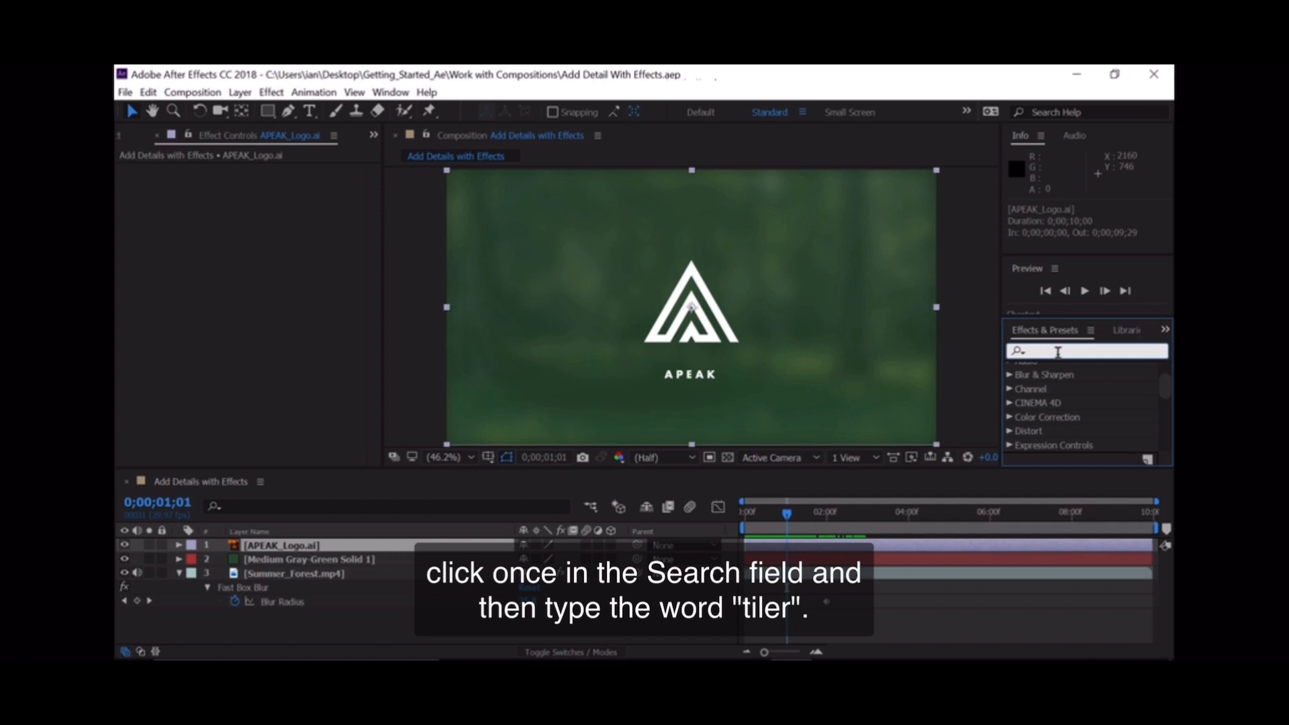
type("ti")
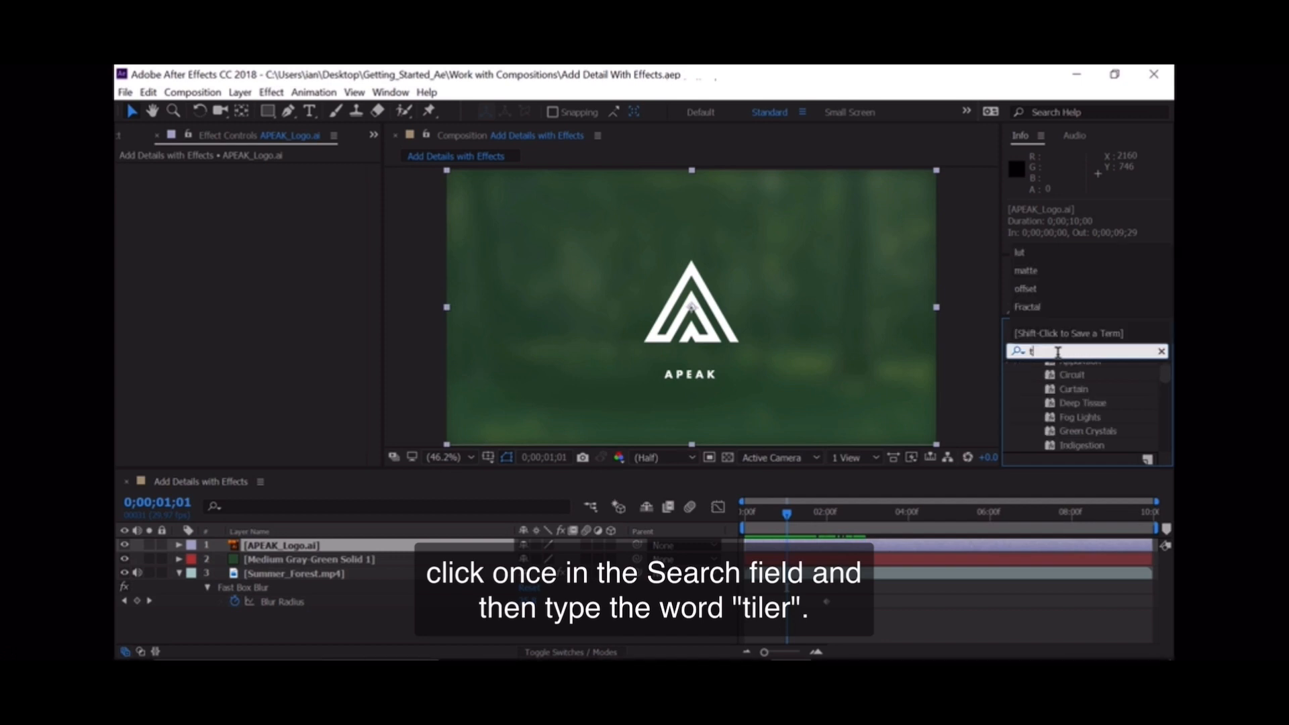
type("ler")
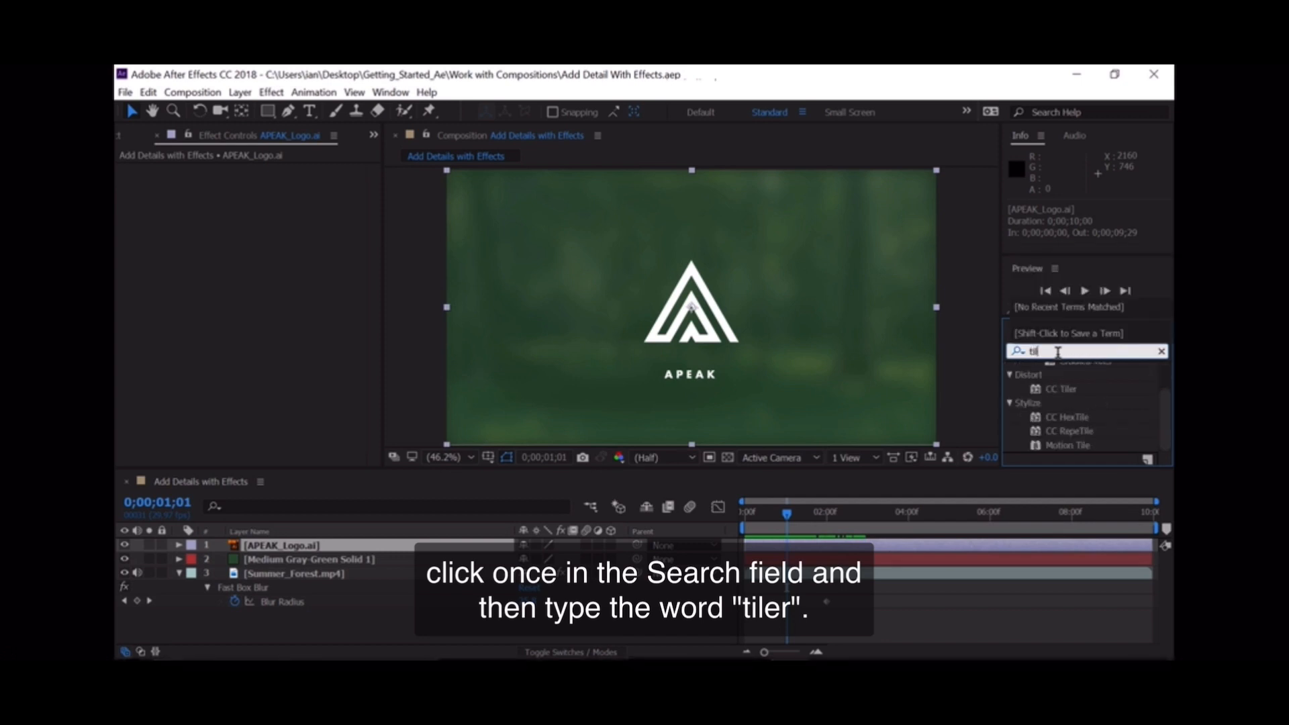
left_click(1035, 384)
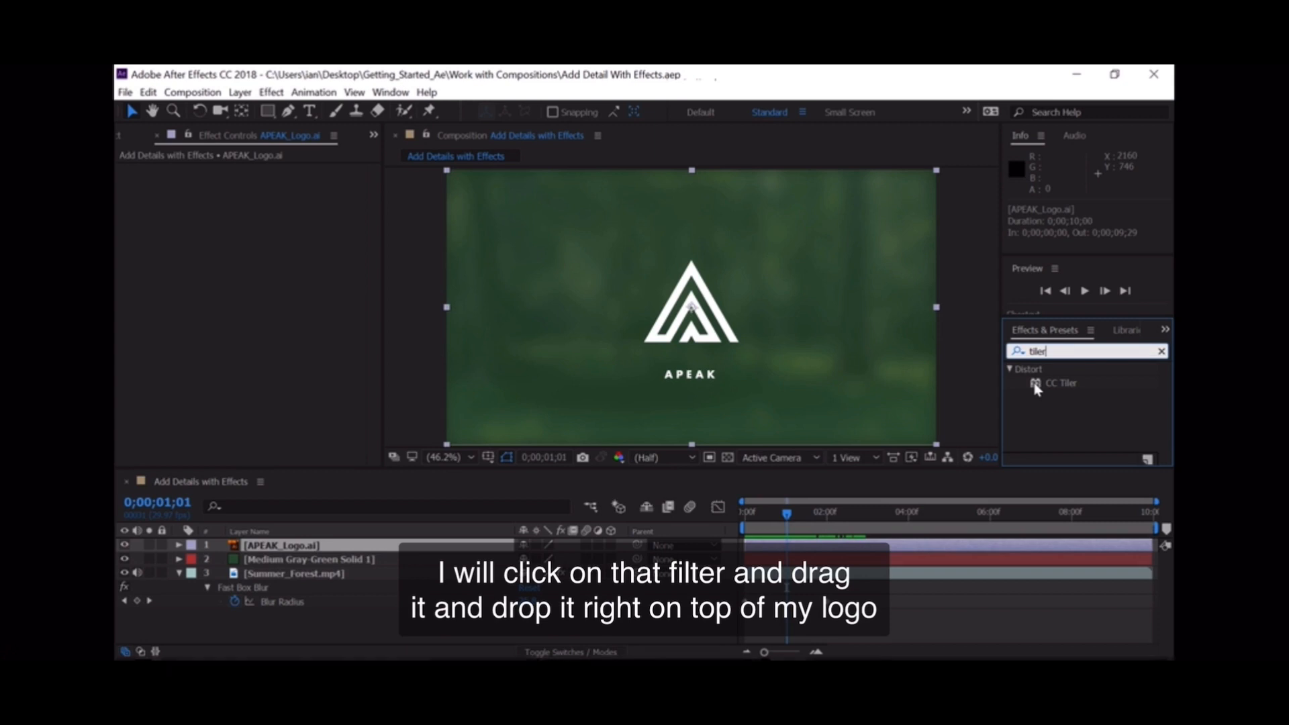
left_click(1035, 387)
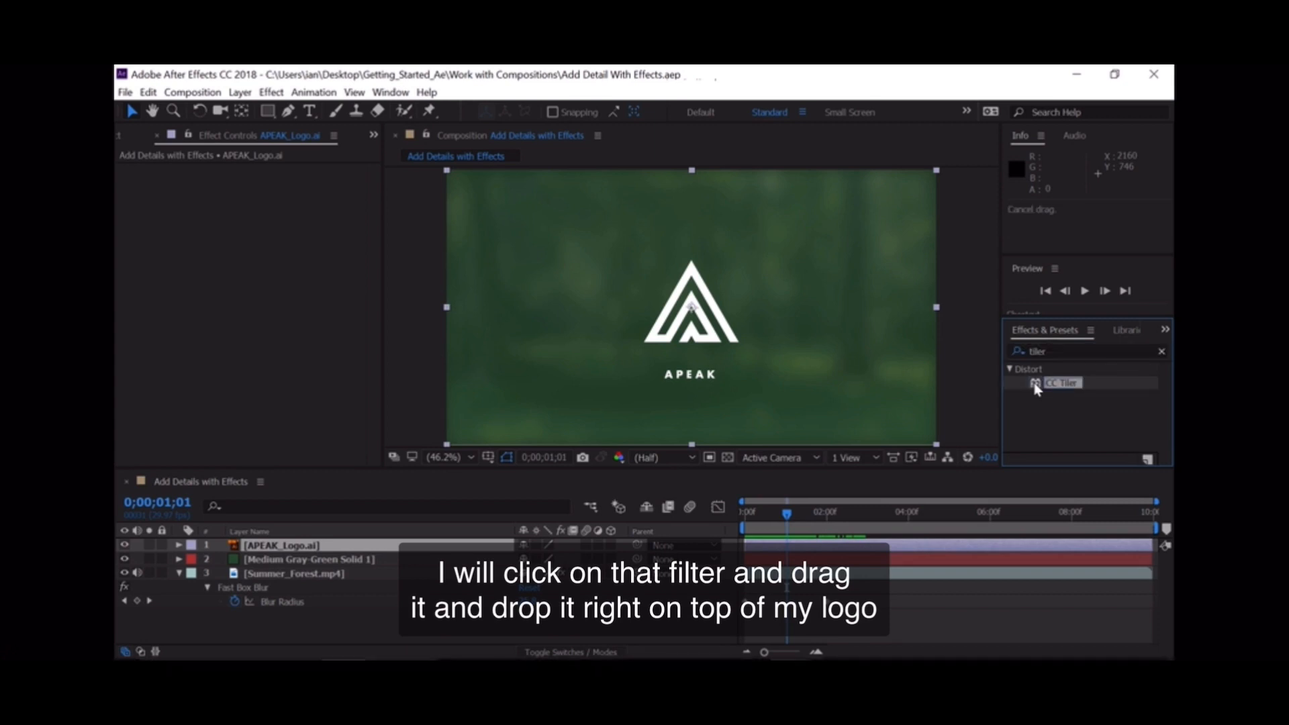
left_click_drag(1035, 388, 681, 325)
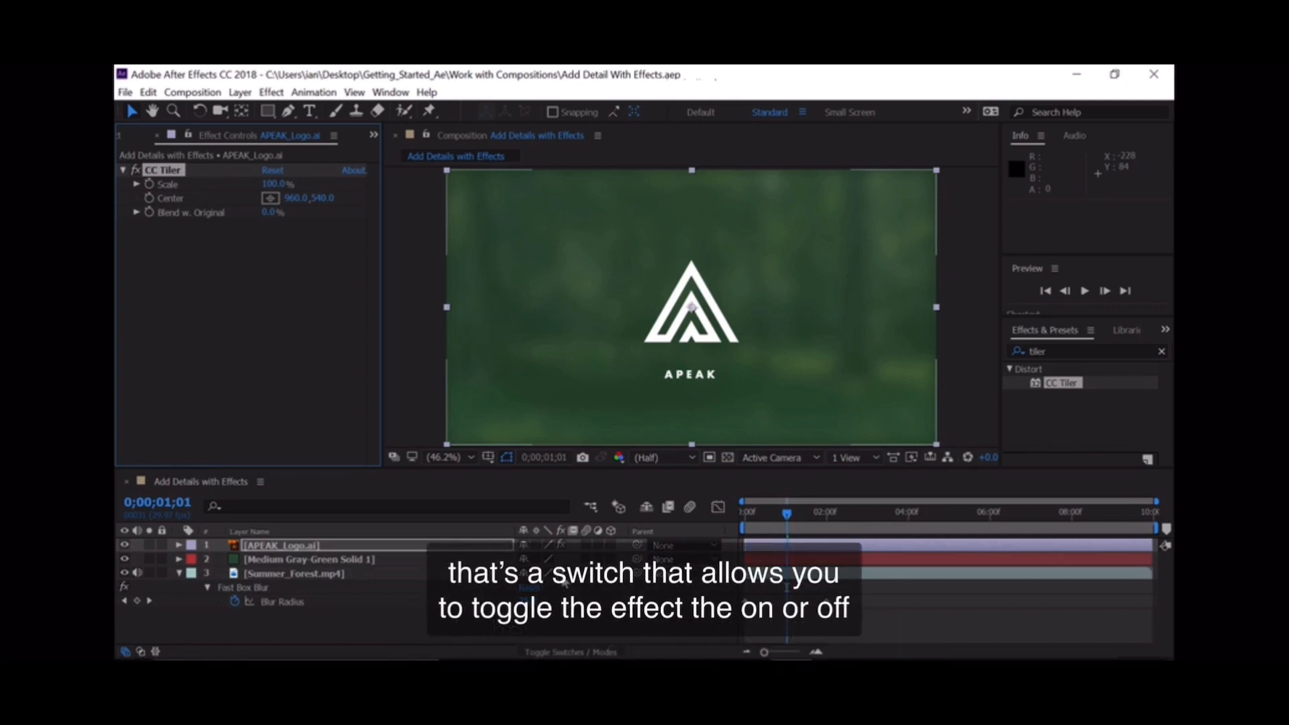
Step: Toggle the Summer_Forest.mp4 layer's effects off and back on to compare the blurred and original footage
left_click(562, 581)
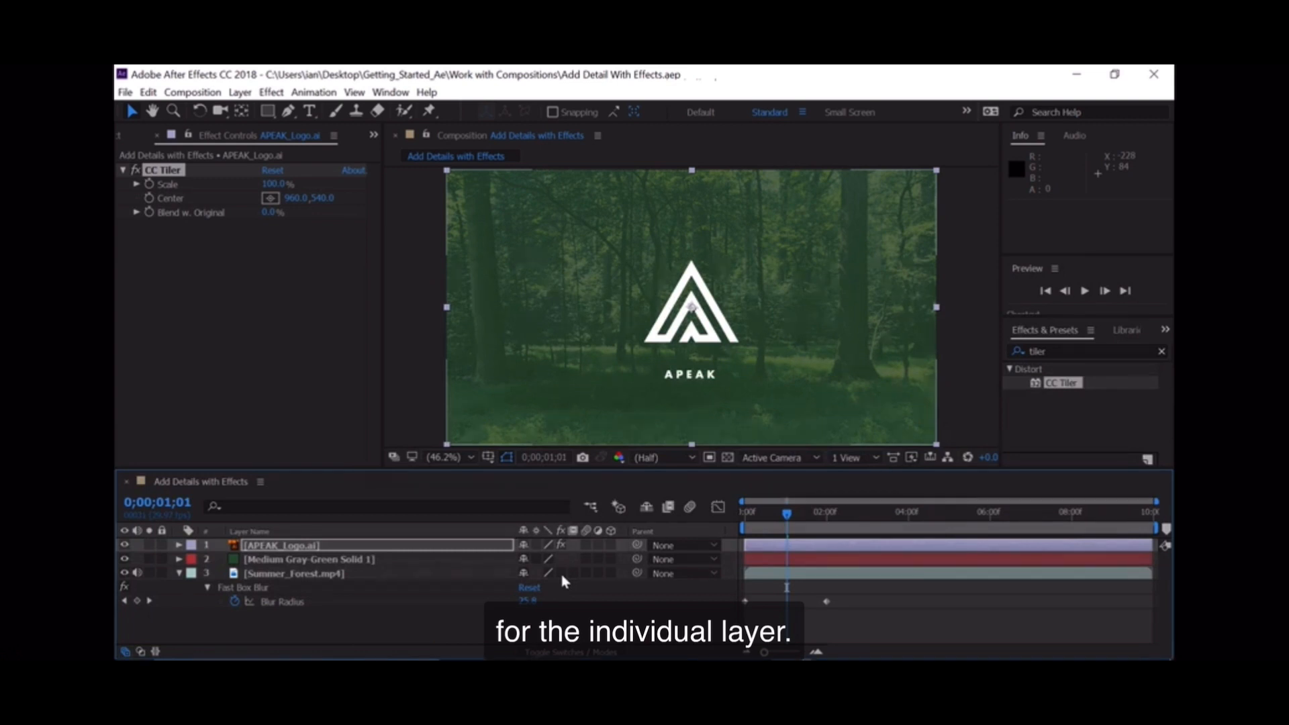
left_click(561, 573)
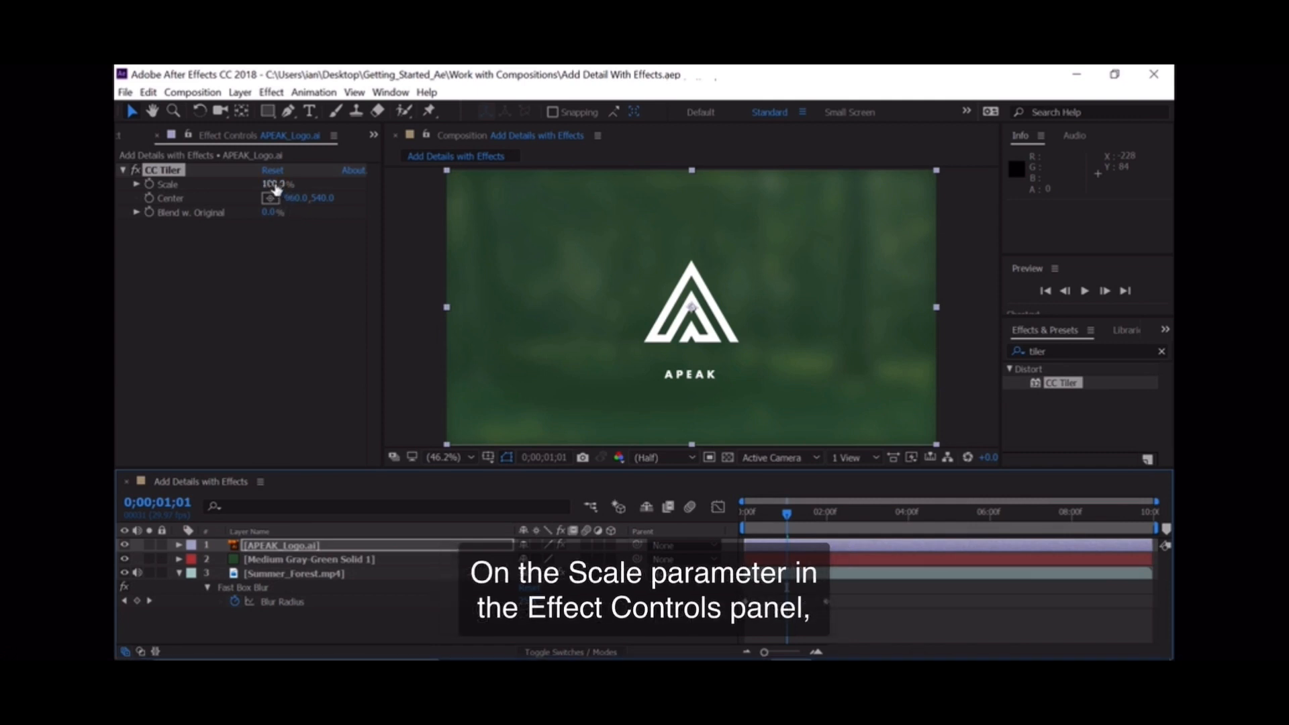
Step: Reduce the logo's CC Tiler Scale to 0% and start keyframing it at 0;00;01;01
left_click_drag(275, 184, 197, 191)
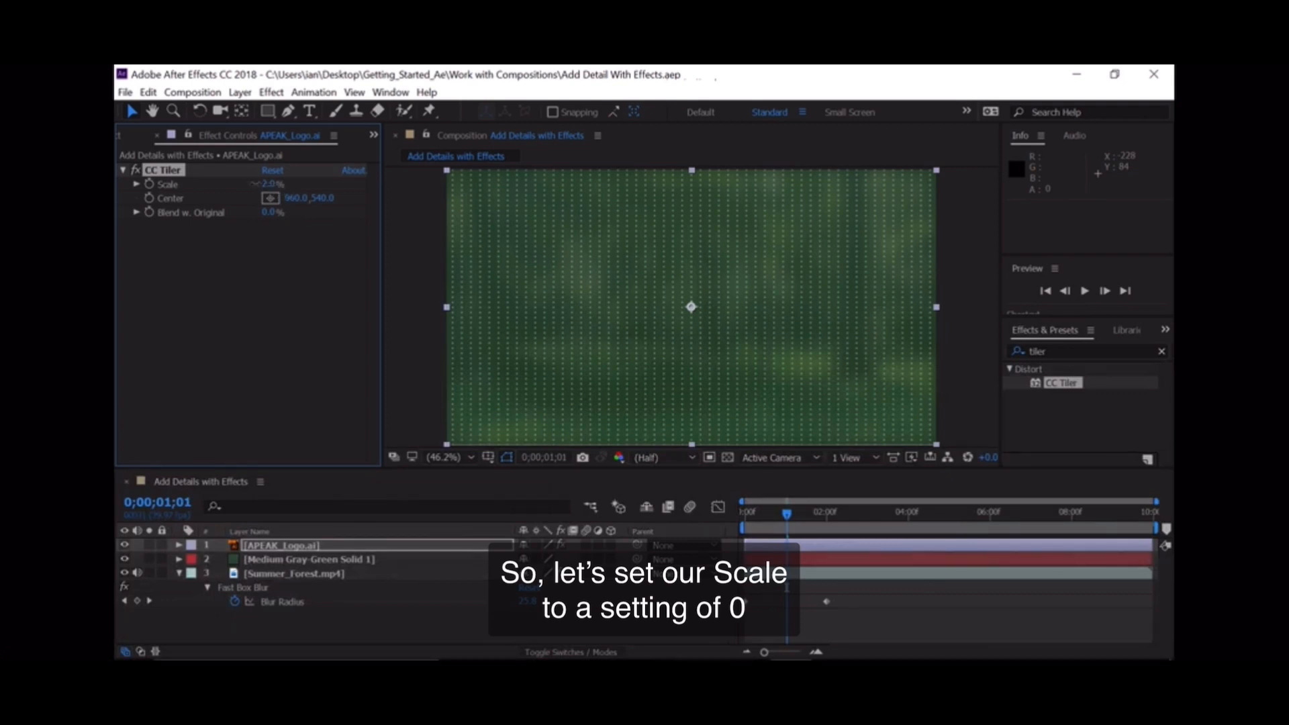
left_click_drag(254, 183, 229, 183)
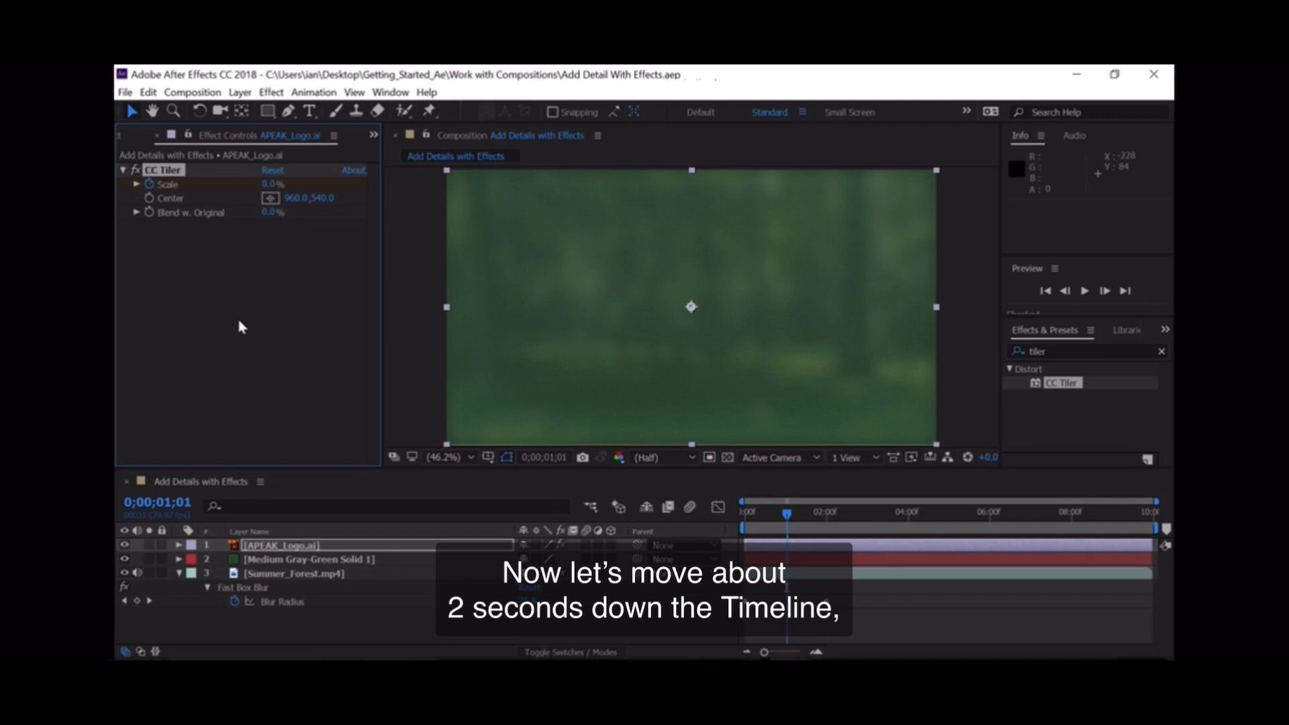
Step: Advance the current time by 2 seconds (+200) and set the logo's CC Tiler Scale to 100% there
left_click(166, 505)
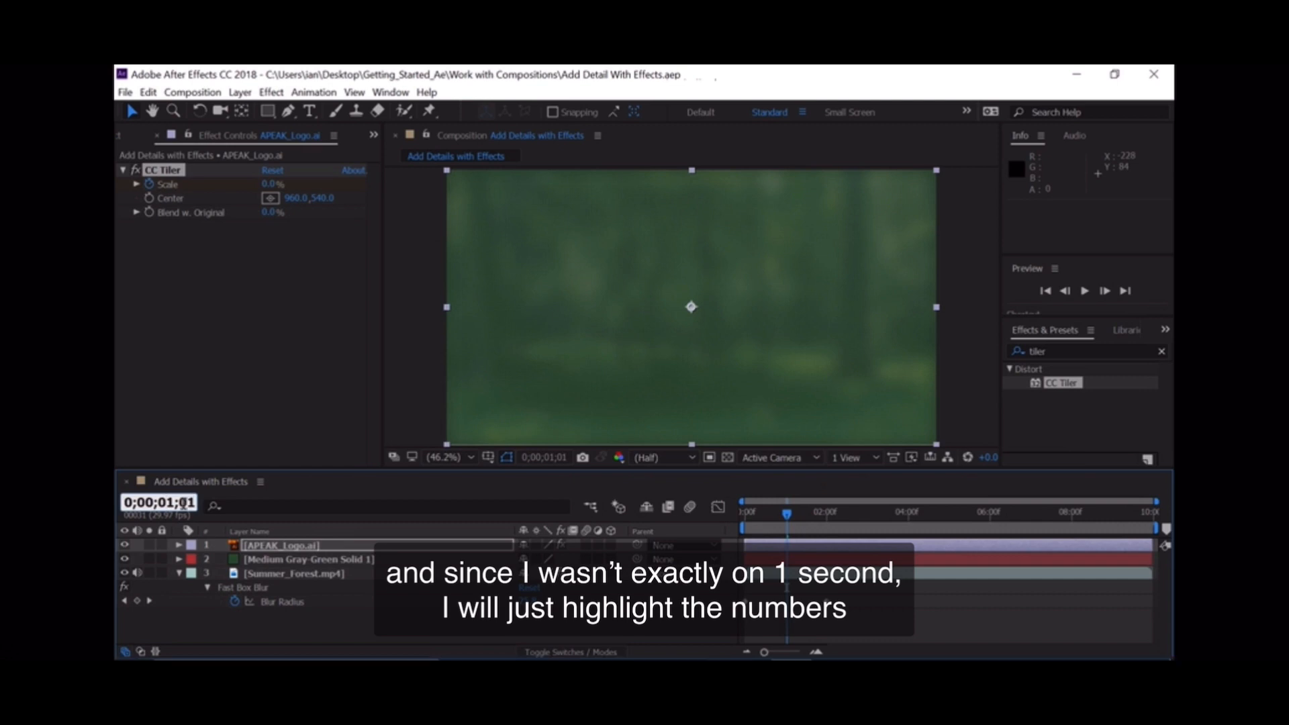
left_click(184, 503)
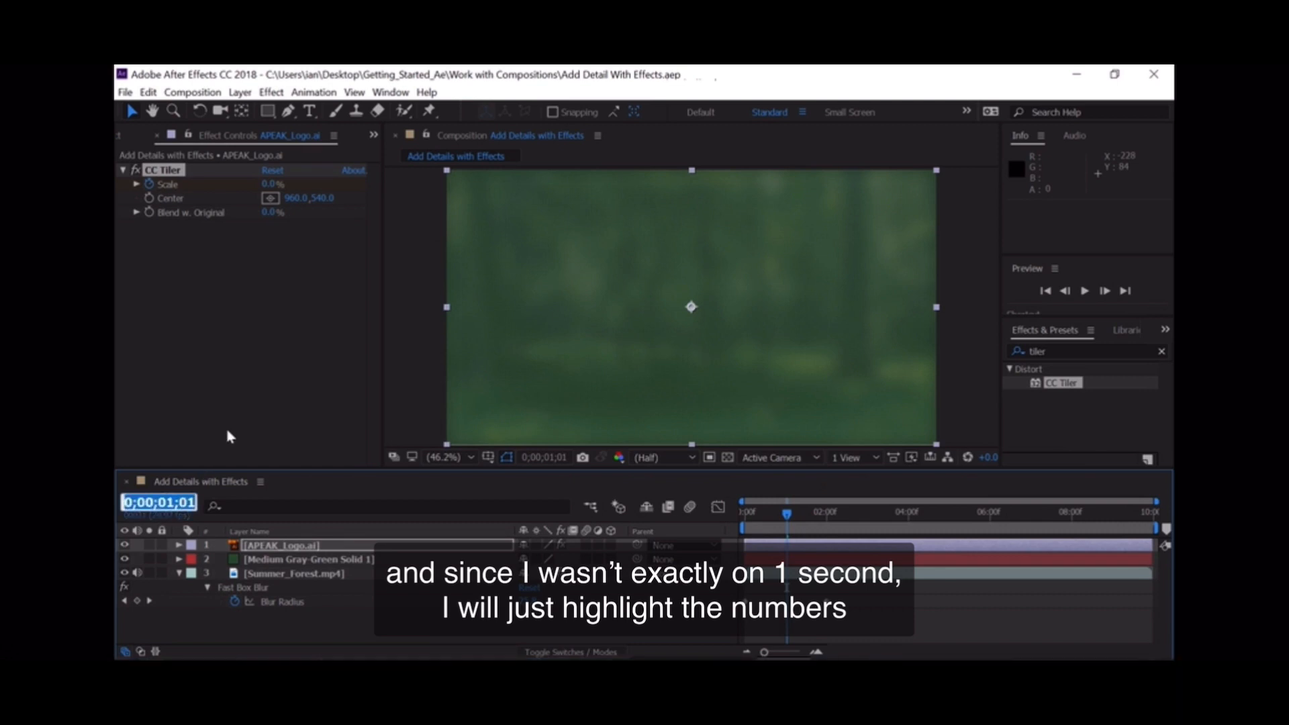
type("+")
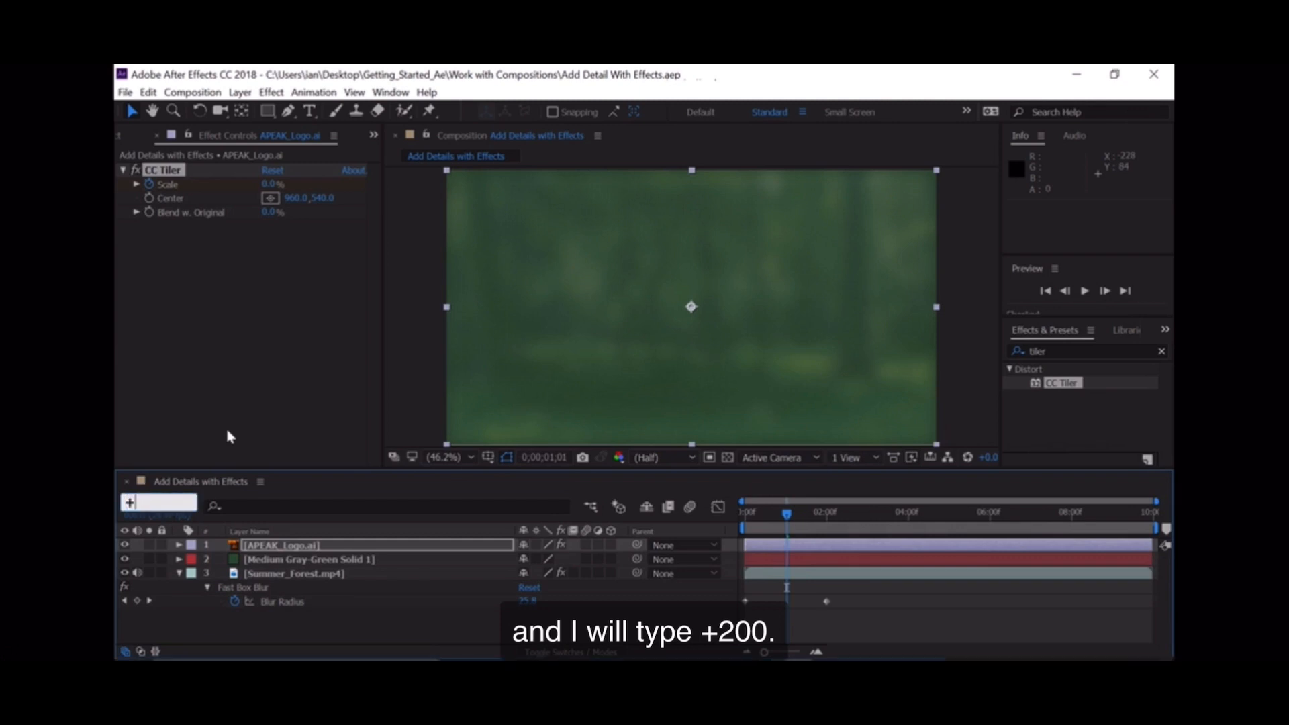
type("200")
key("Return")
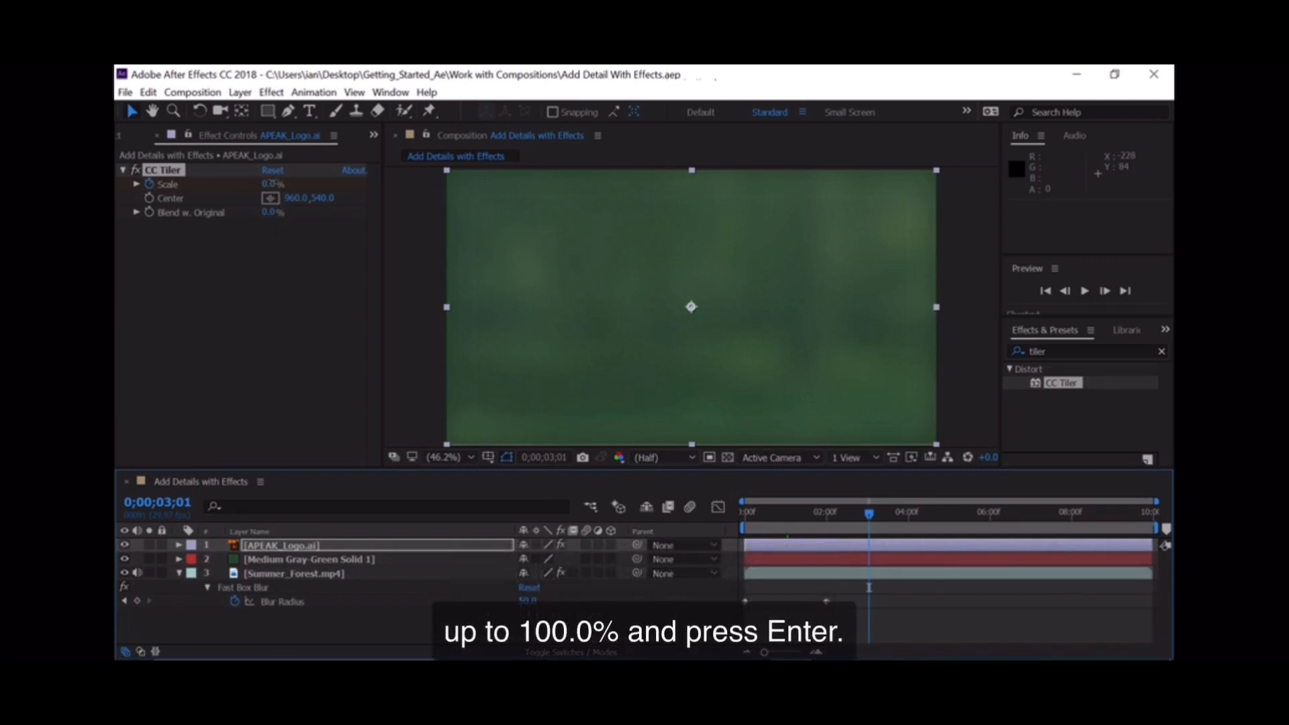
left_click(272, 185)
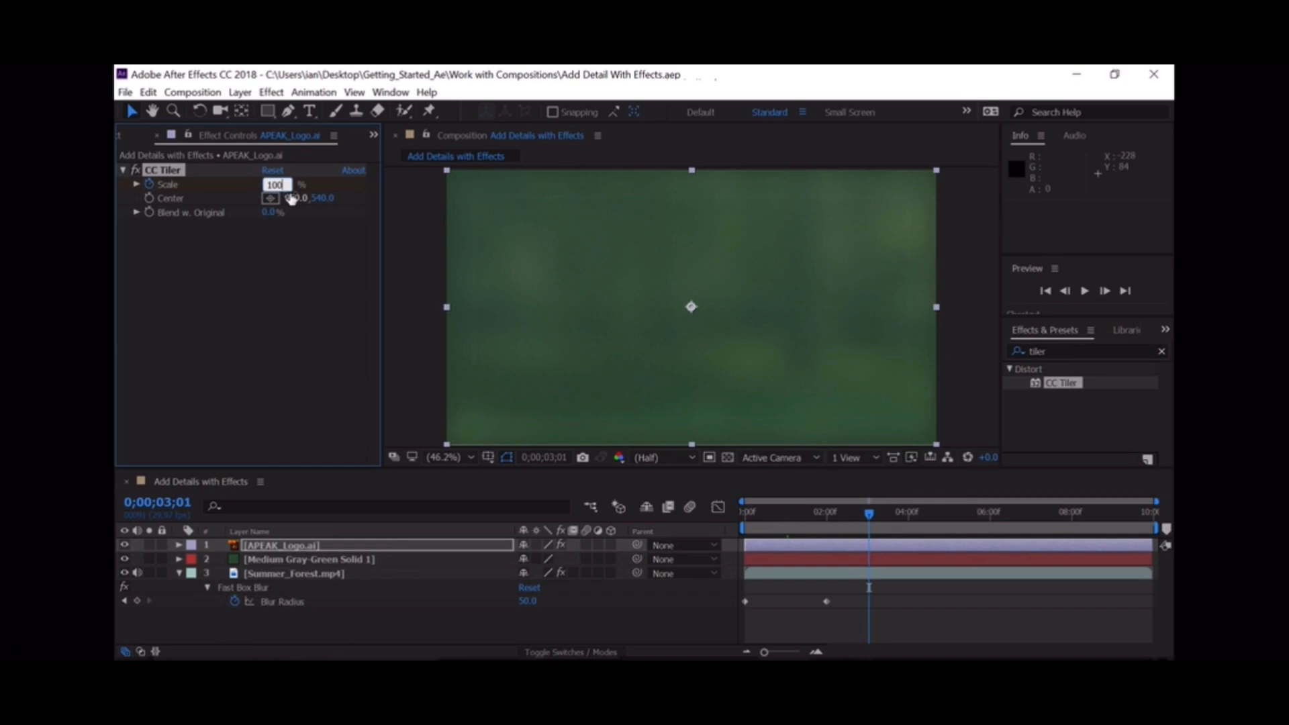
key("Return")
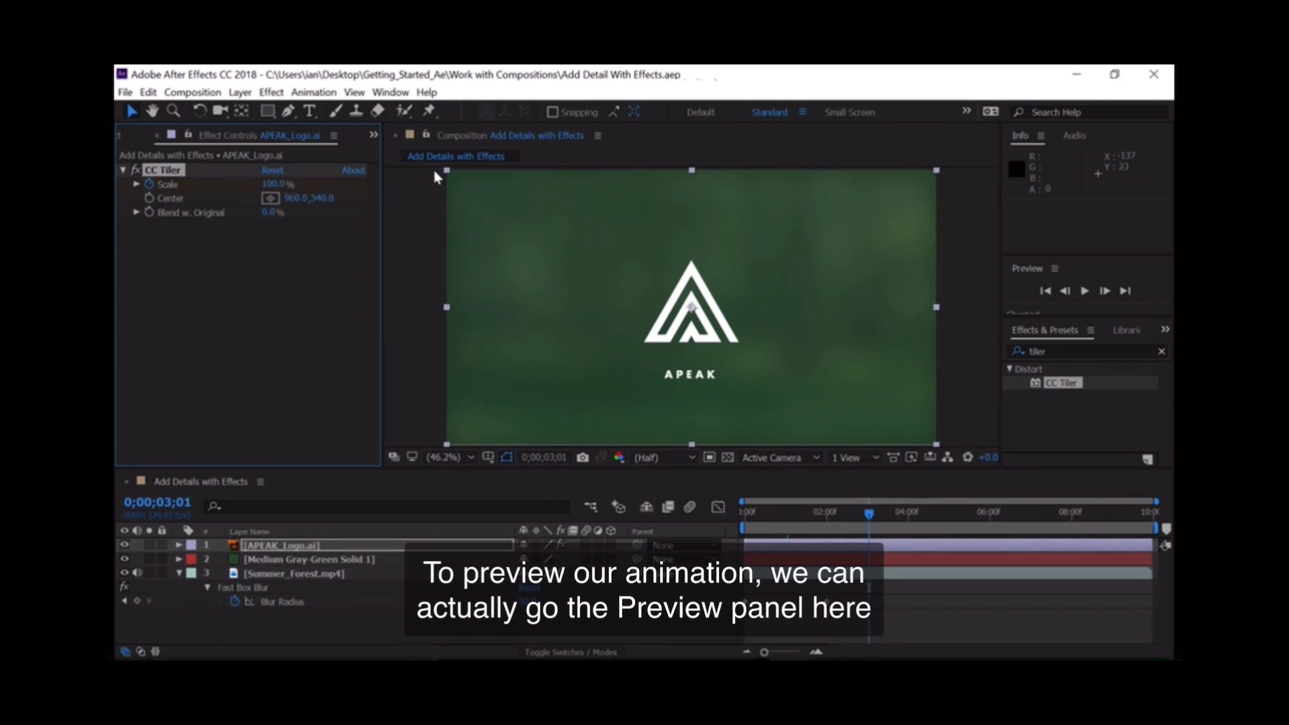
Step: Return to the beginning of the timeline and play back the blur and logo animation
left_click(1051, 294)
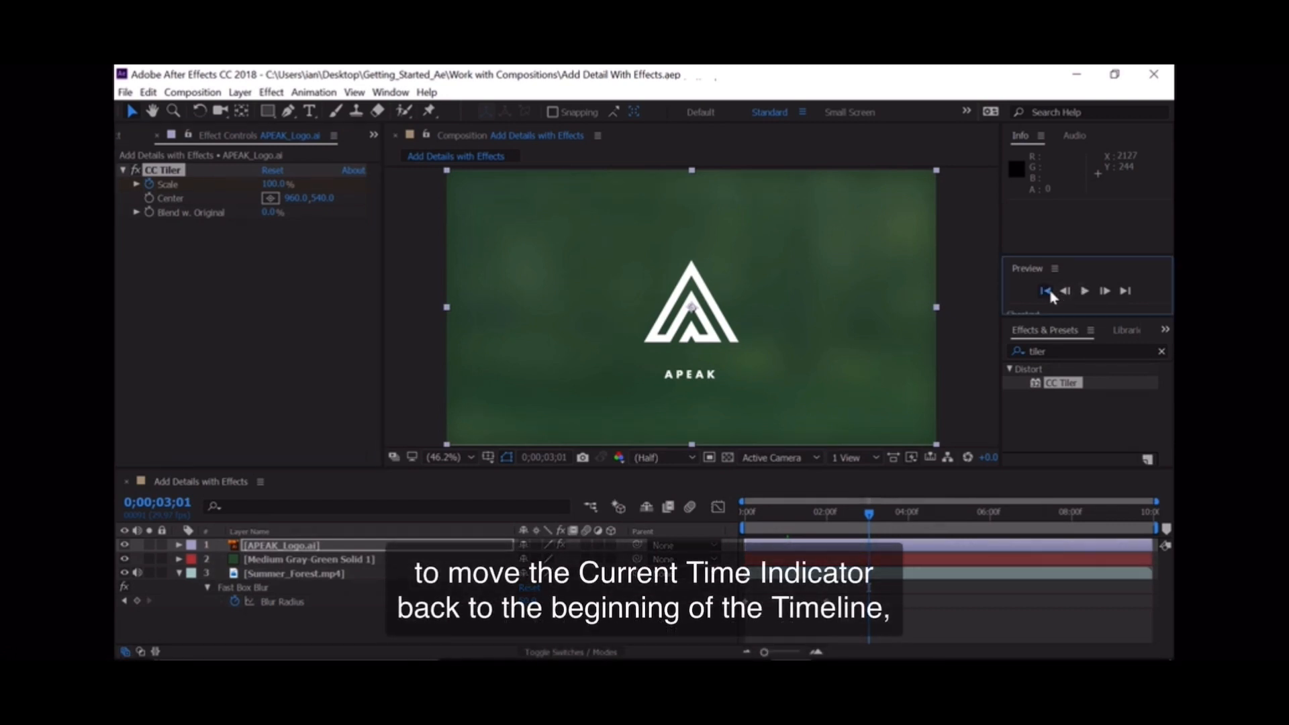
left_click(1050, 293)
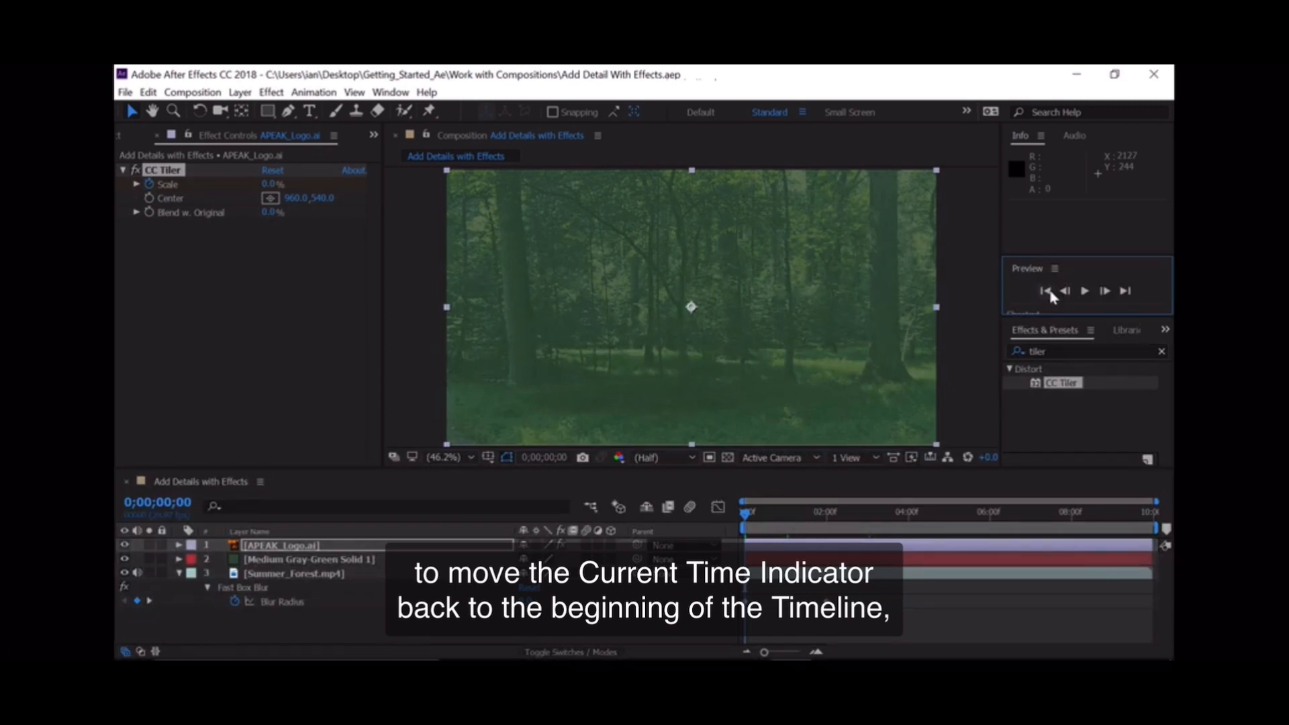
left_click(1085, 292)
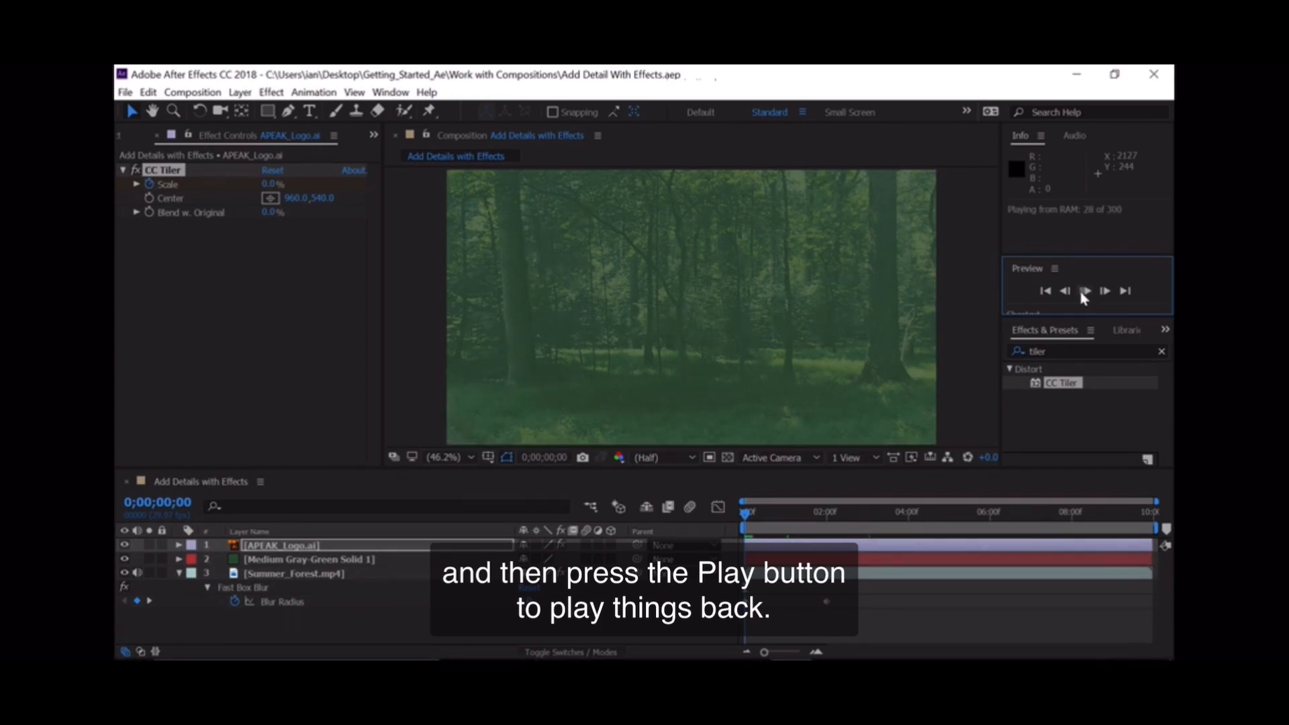